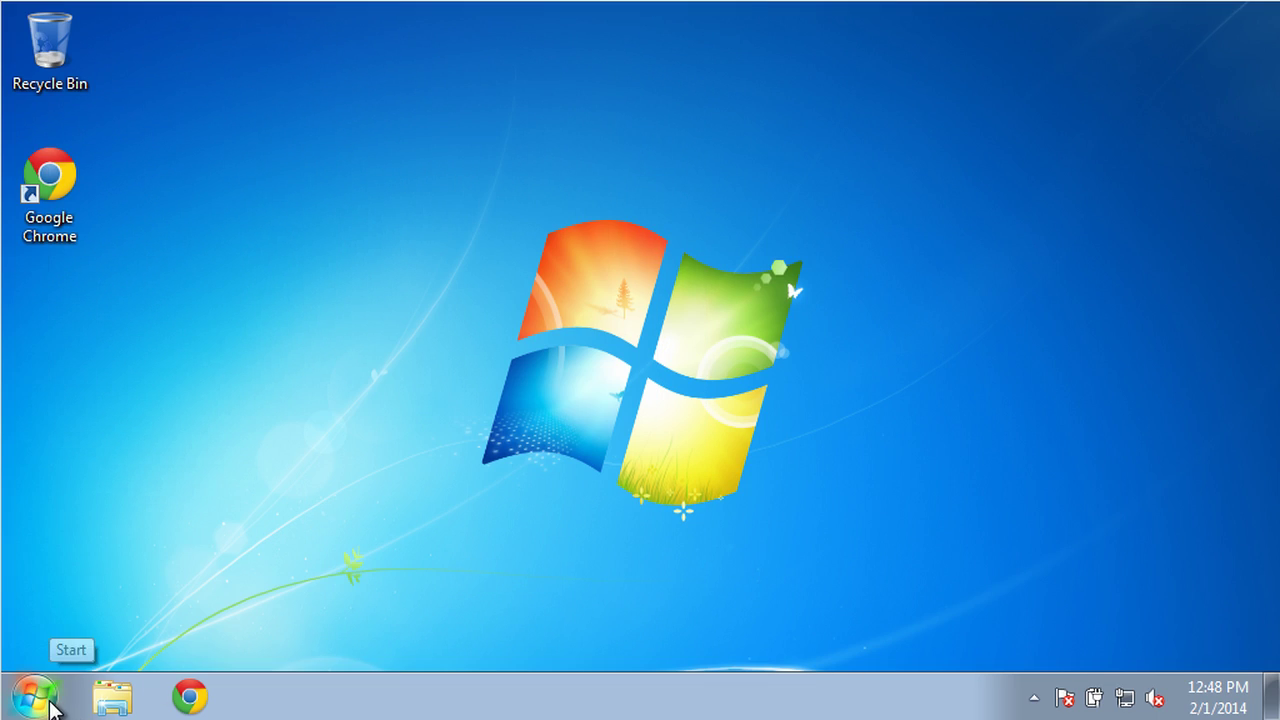
Look up the Local Area Connection's default gateway (192.168.0.1) in its network connection details
{"action": "left_click", "coordinate": [35, 697]}
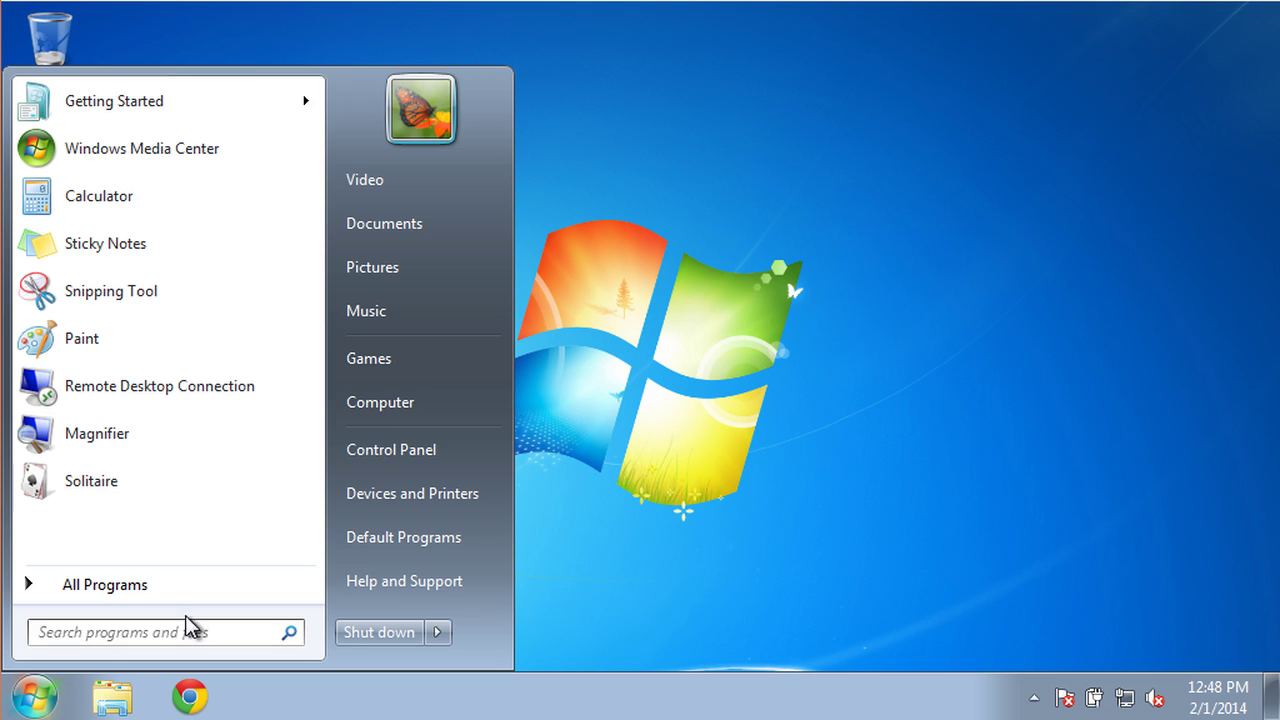
{"action": "left_click", "coordinate": [416, 440]}
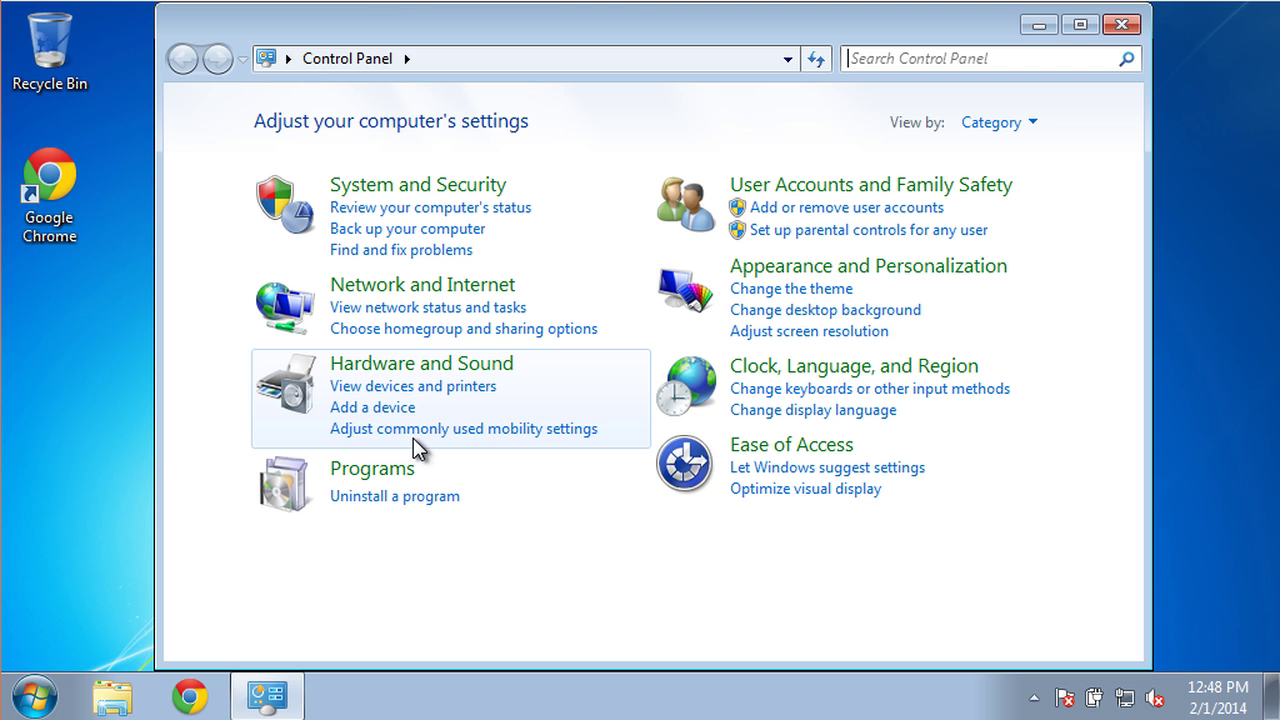
{"action": "left_click", "coordinate": [401, 286]}
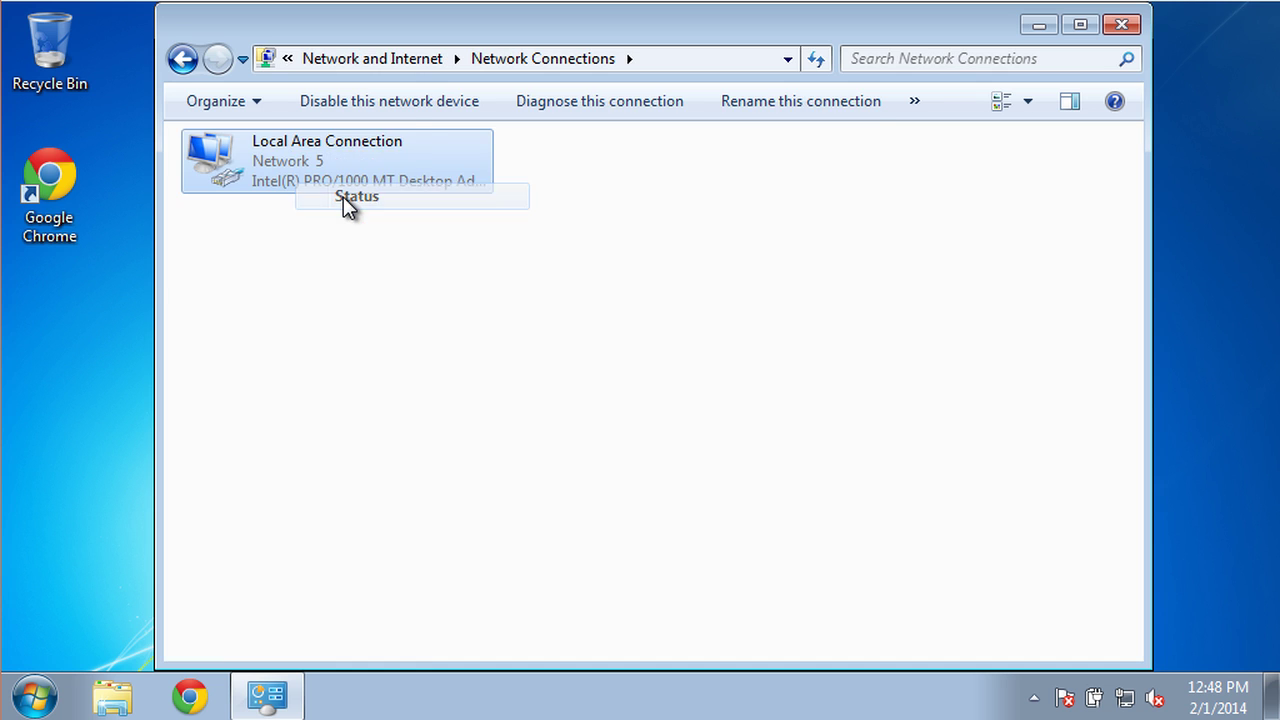
{"action": "left_click", "coordinate": [345, 196]}
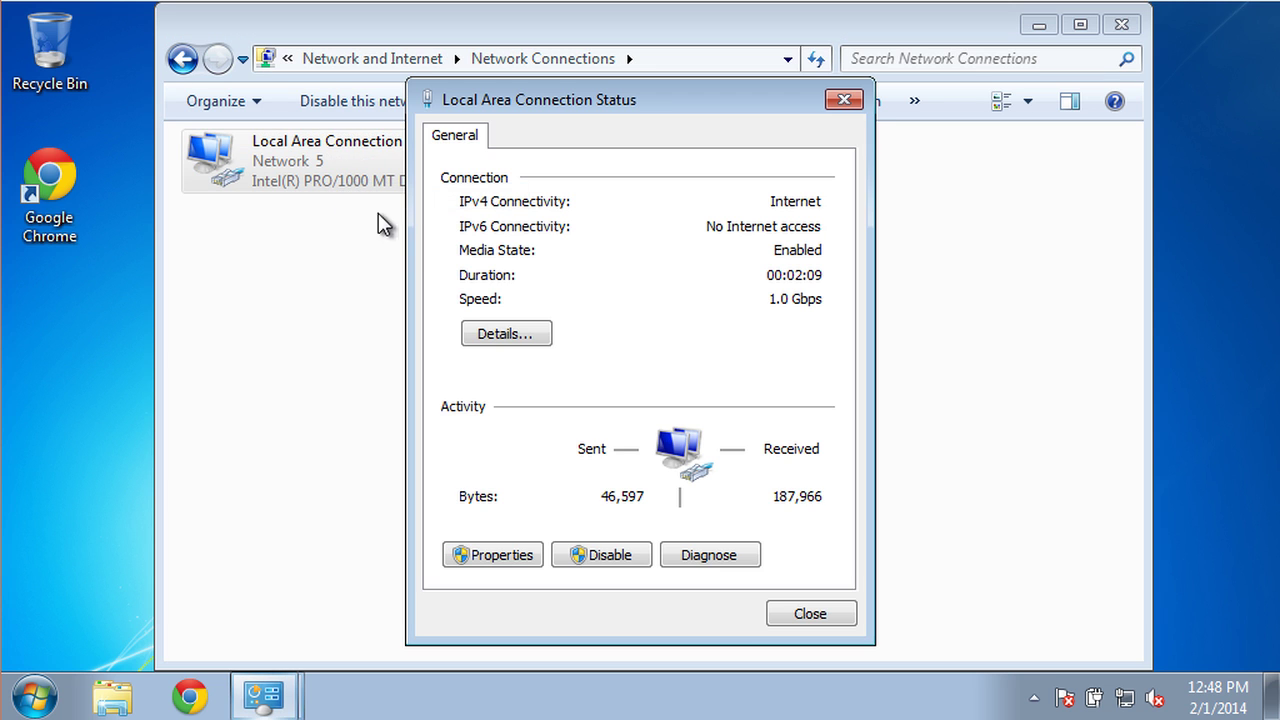
{"action": "left_click", "coordinate": [505, 335]}
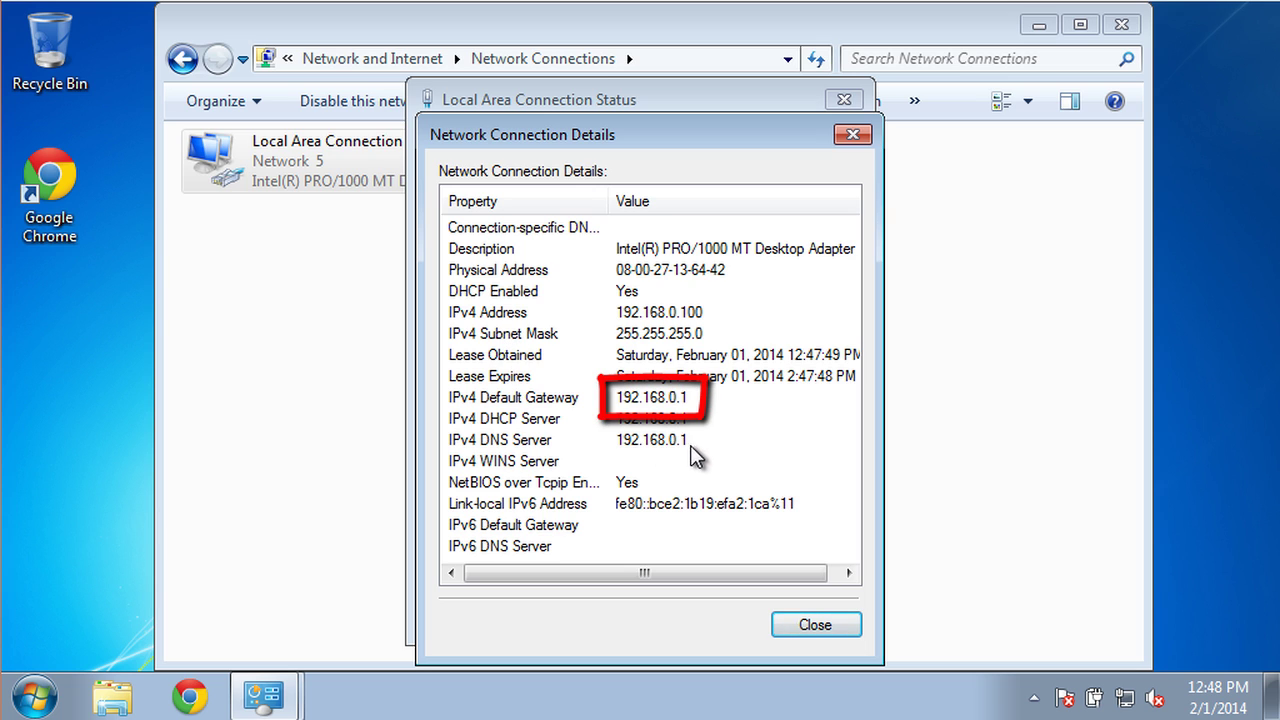
{"action": "left_click", "coordinate": [785, 616]}
{"action": "left_click", "coordinate": [785, 616]}
{"action": "left_click", "coordinate": [1036, 26]}
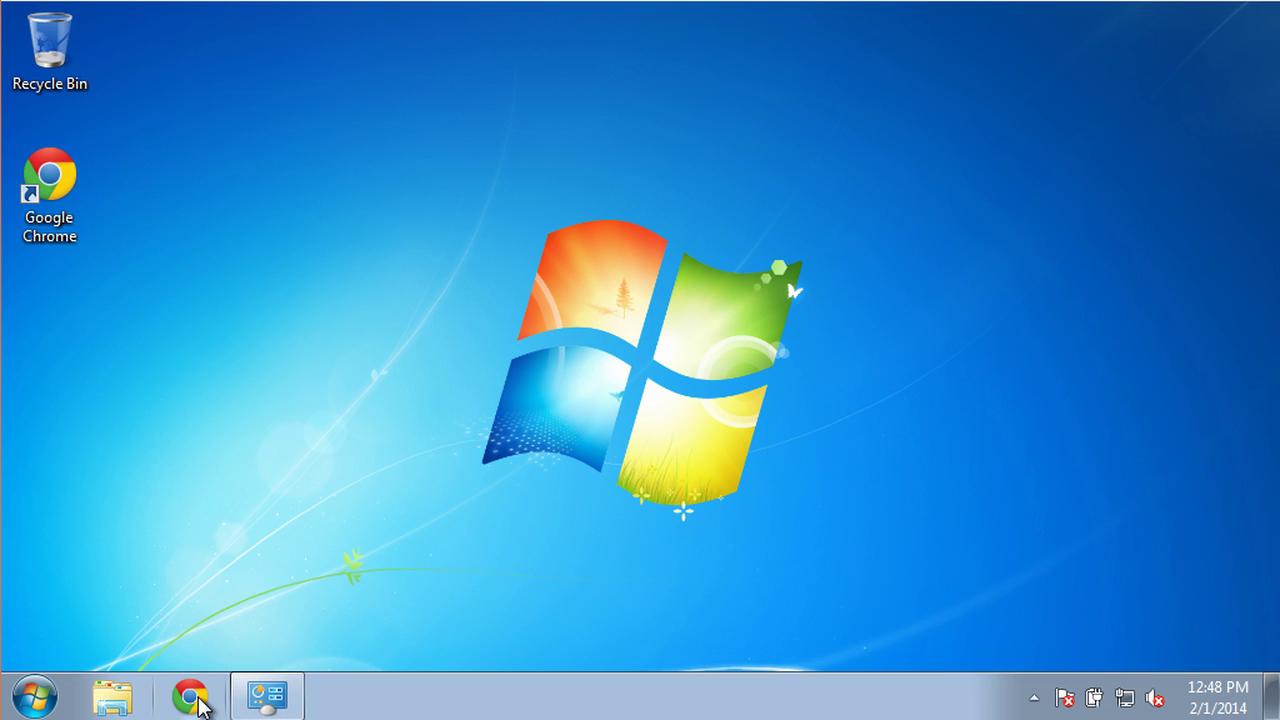
{"action": "left_click", "coordinate": [198, 702]}
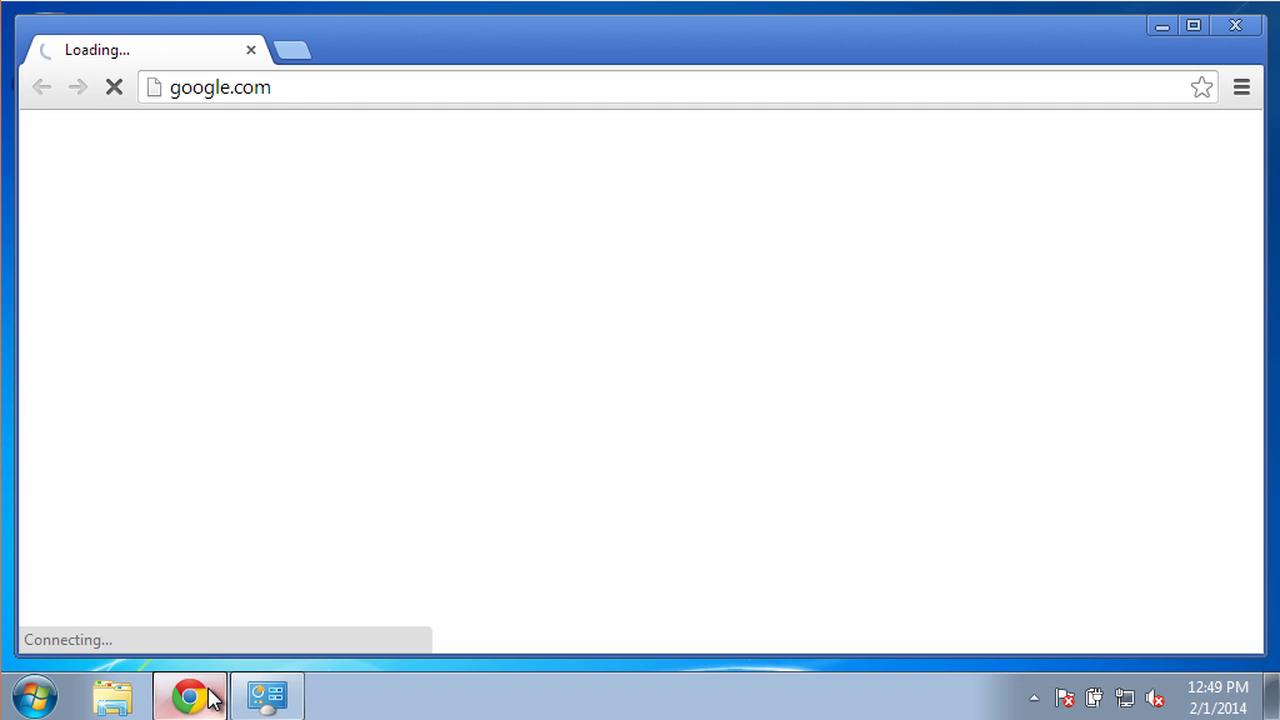
{"action": "left_click", "coordinate": [400, 87]}
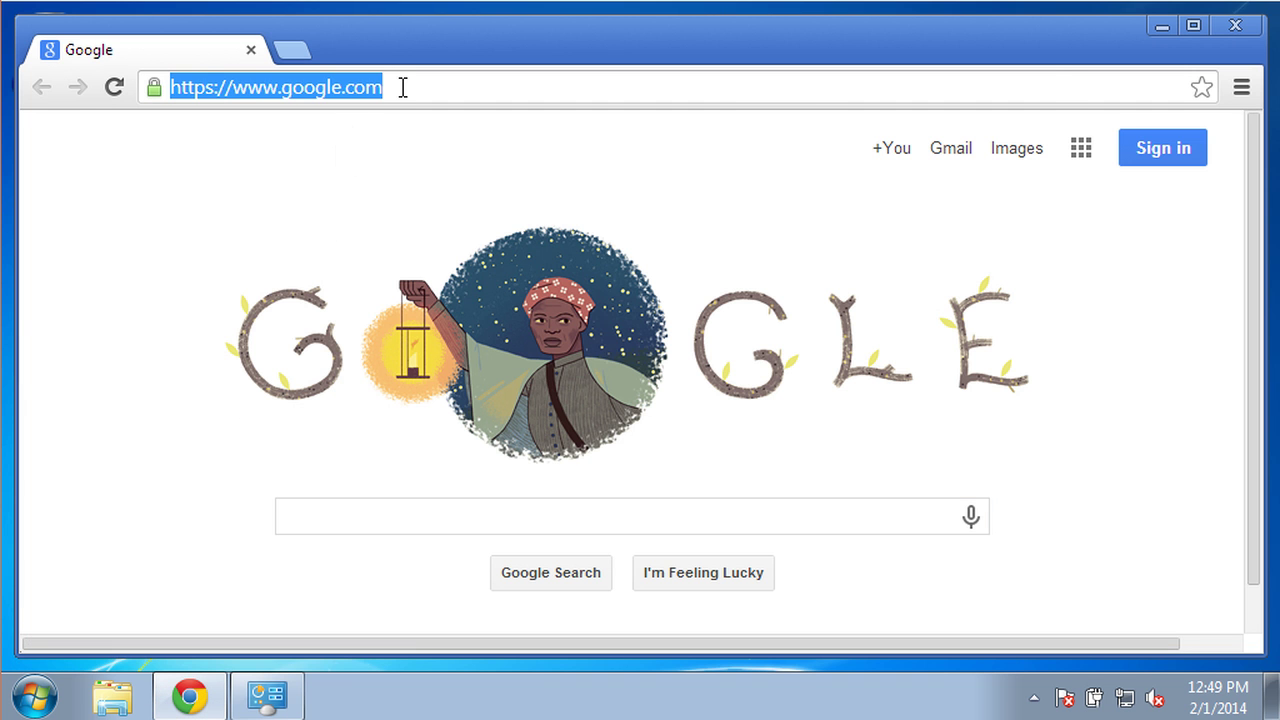
{"action": "type", "text": "www.openwrt.org"}
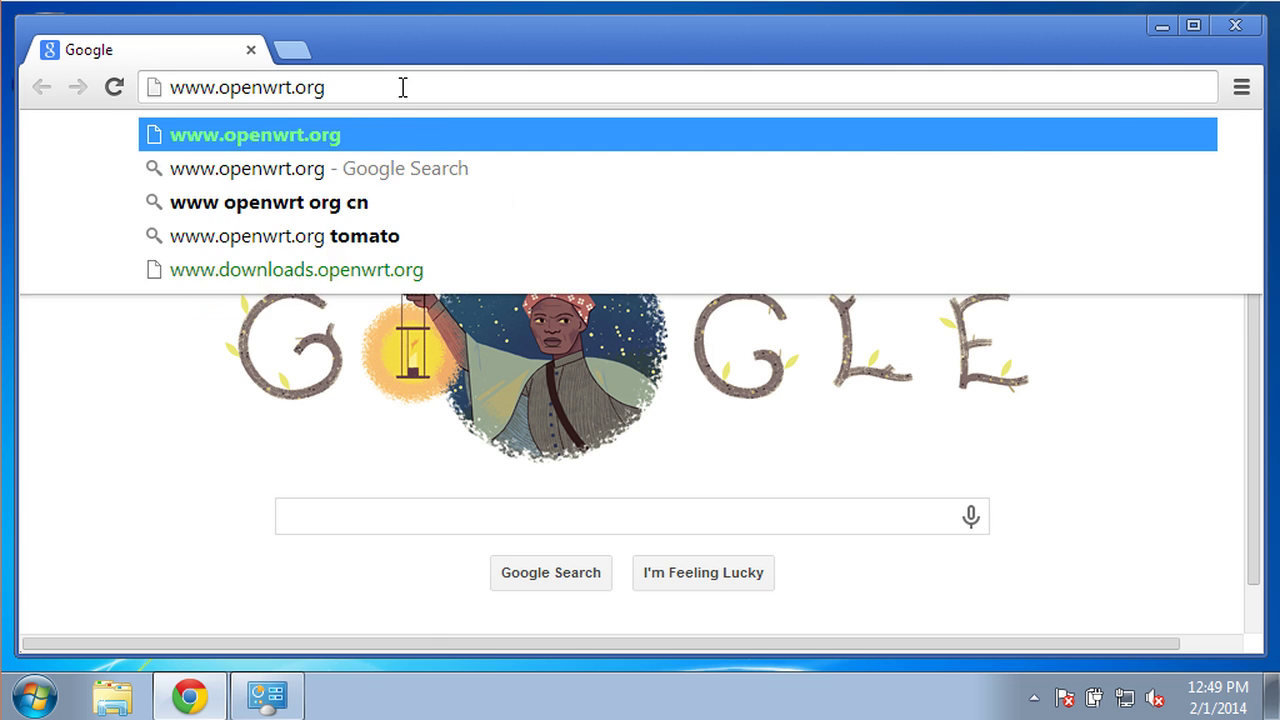
{"action": "key", "text": "Return"}
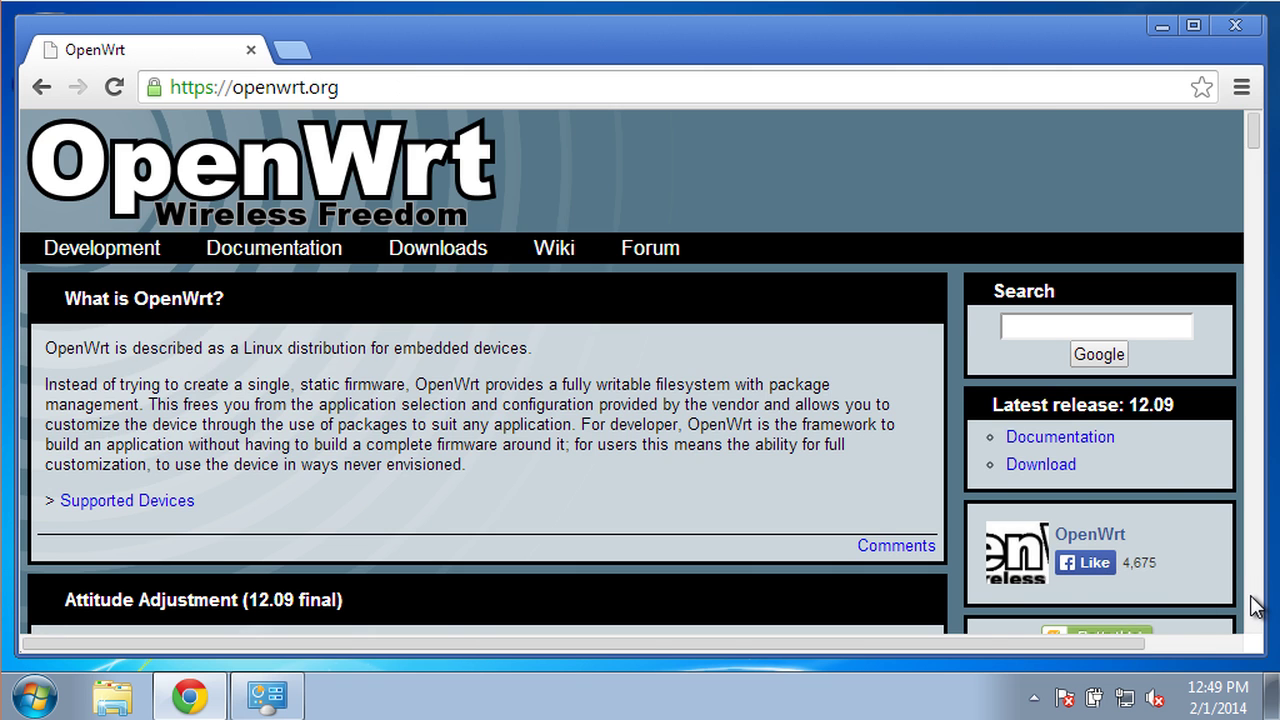
Scroll down the OpenWrt home page to the 12.09 release's binaries download link
{"action": "left_click", "coordinate": [1255, 605]}
{"action": "left_click", "coordinate": [1255, 605]}
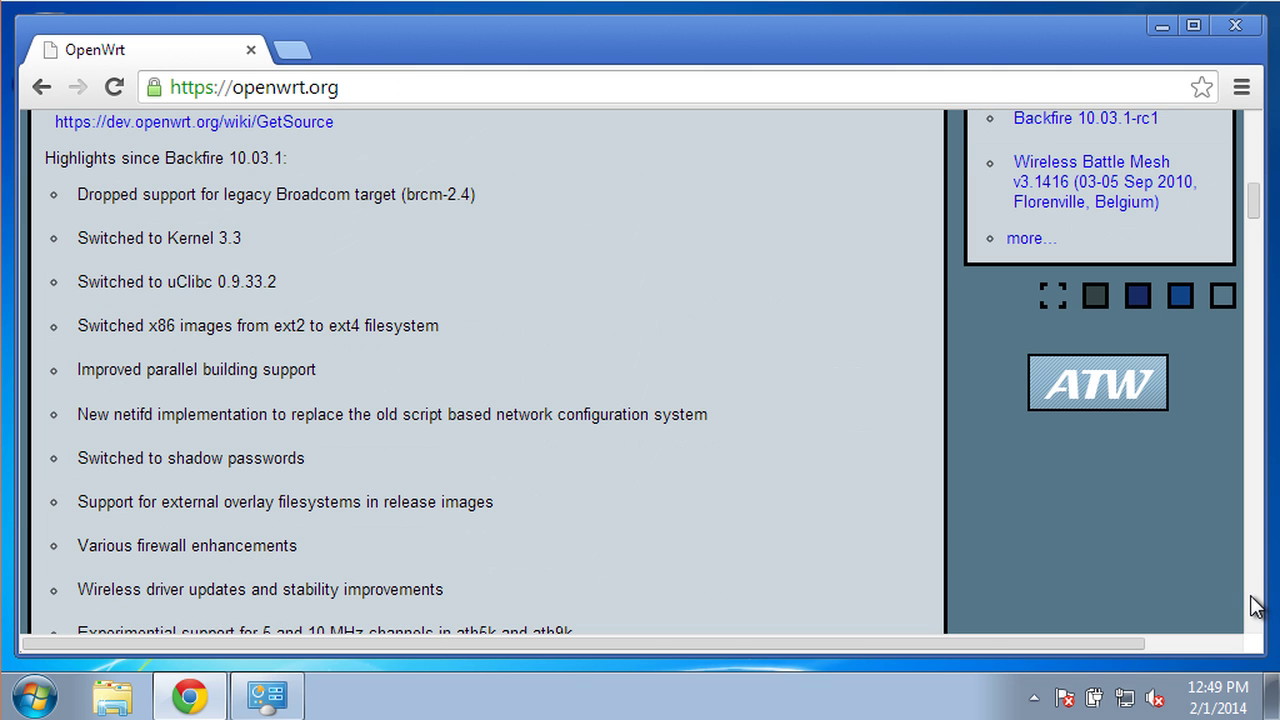
{"action": "left_click", "coordinate": [1255, 605]}
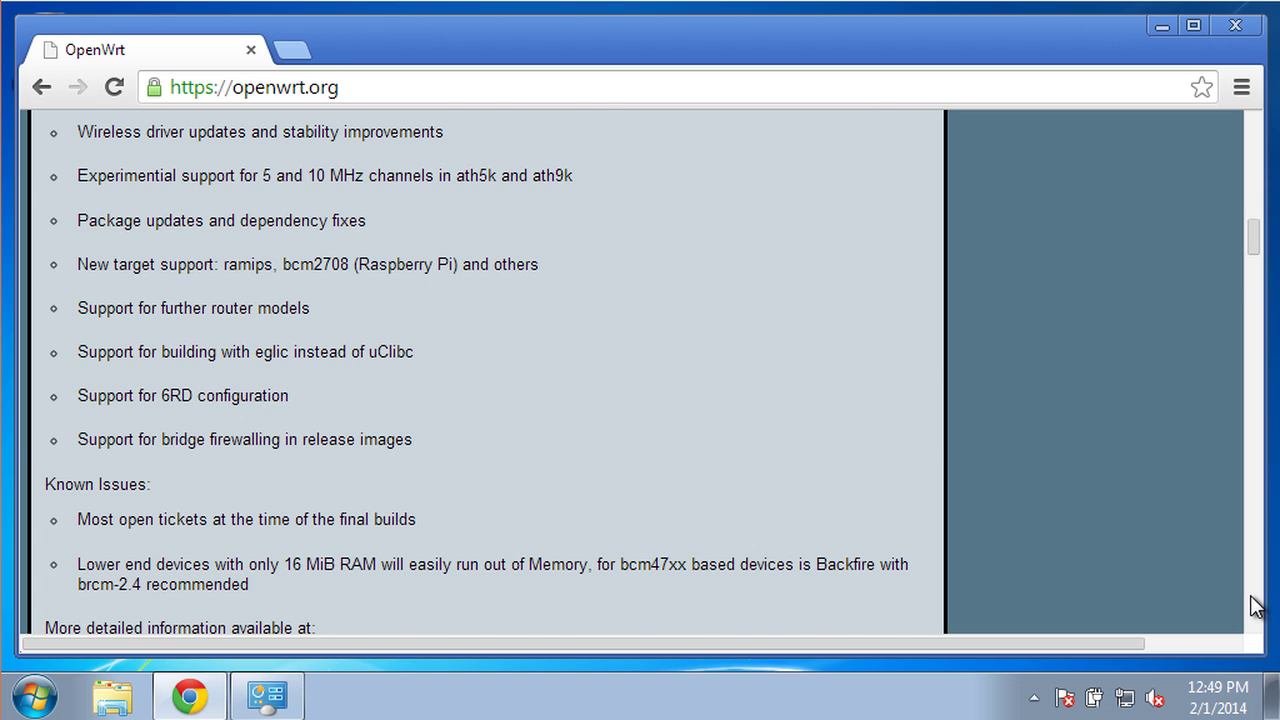
{"action": "left_click", "coordinate": [1255, 605]}
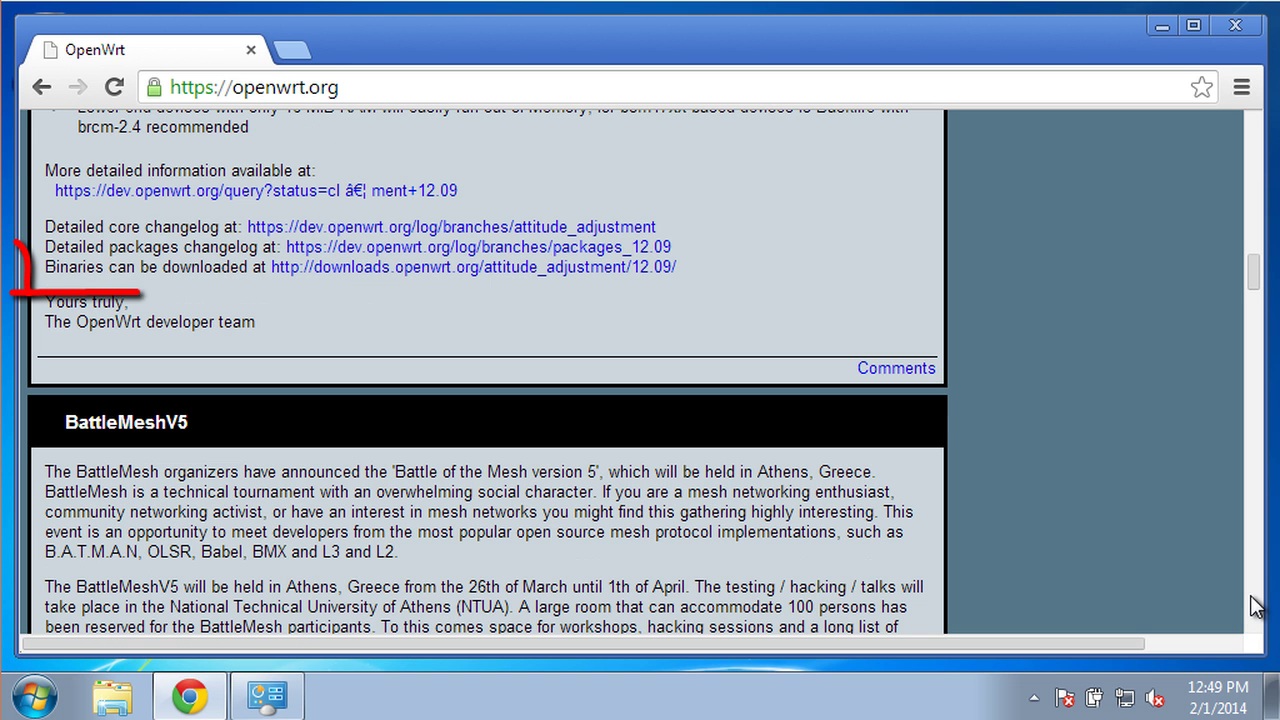
Browse 12.09 binaries > ar71xx > generic and scroll to the tl-wdr3600-v1 images
{"action": "left_click", "coordinate": [609, 268]}
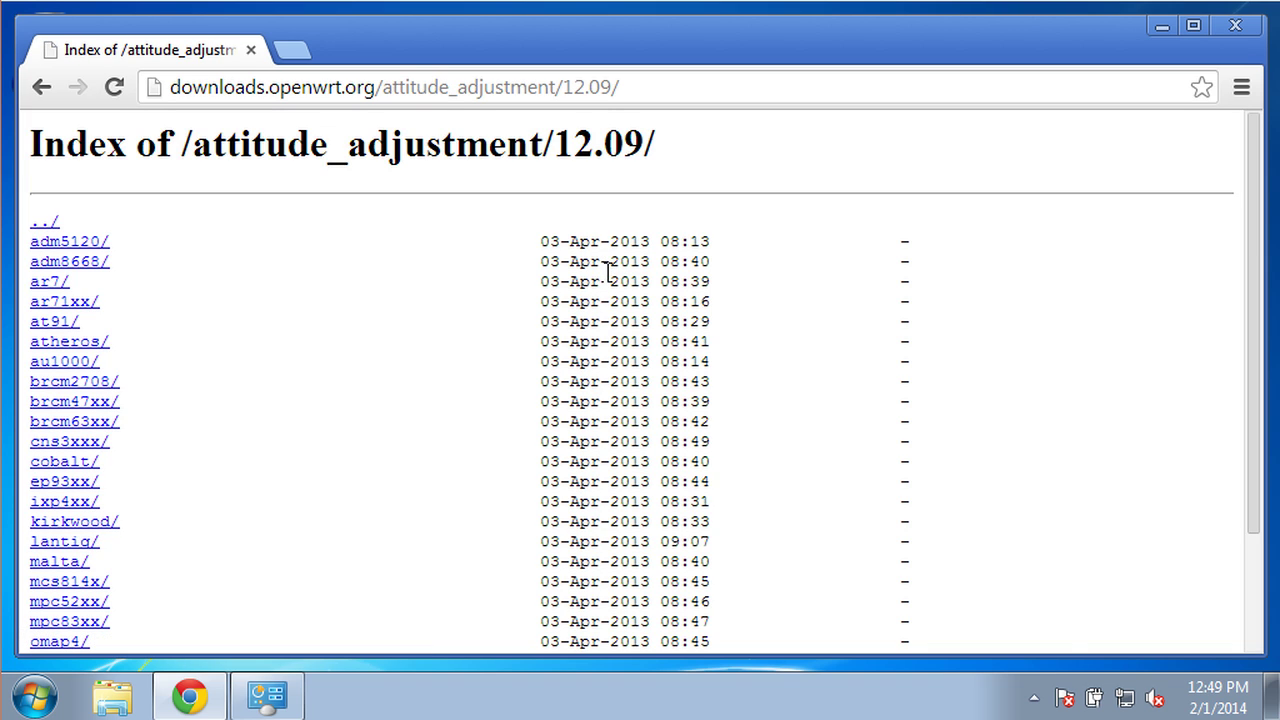
{"action": "left_click", "coordinate": [80, 308]}
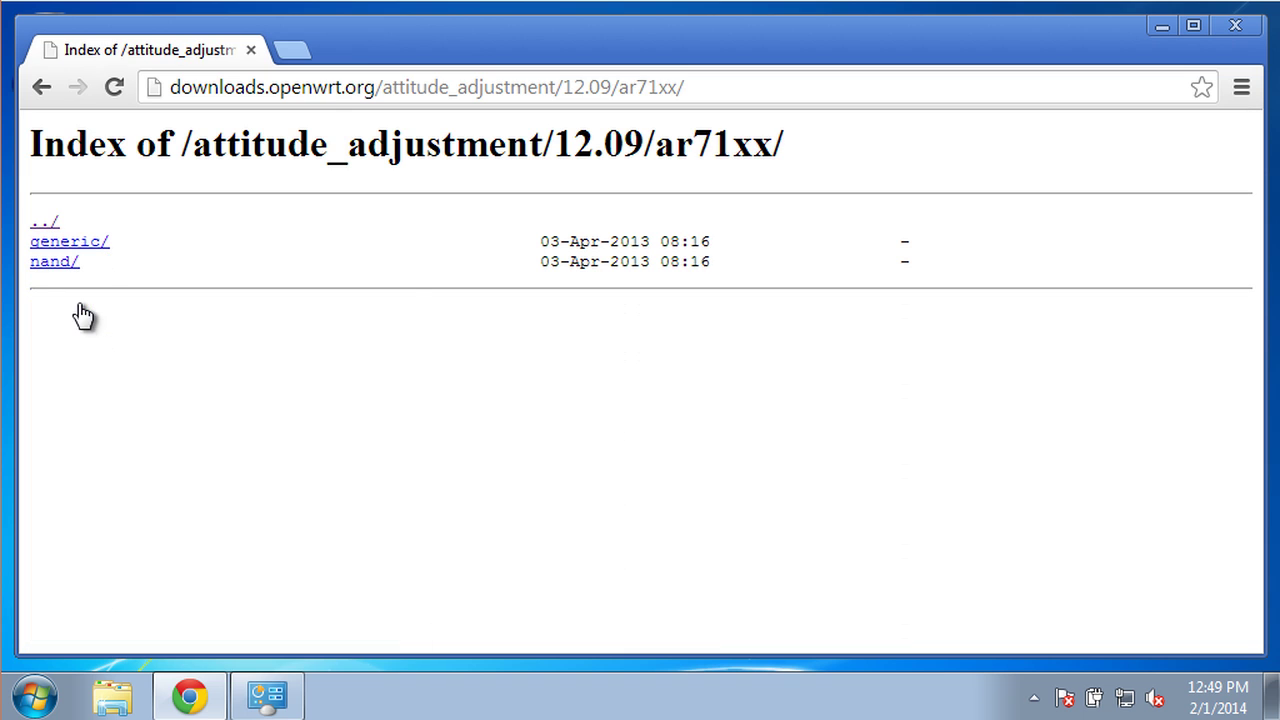
{"action": "left_click", "coordinate": [84, 250]}
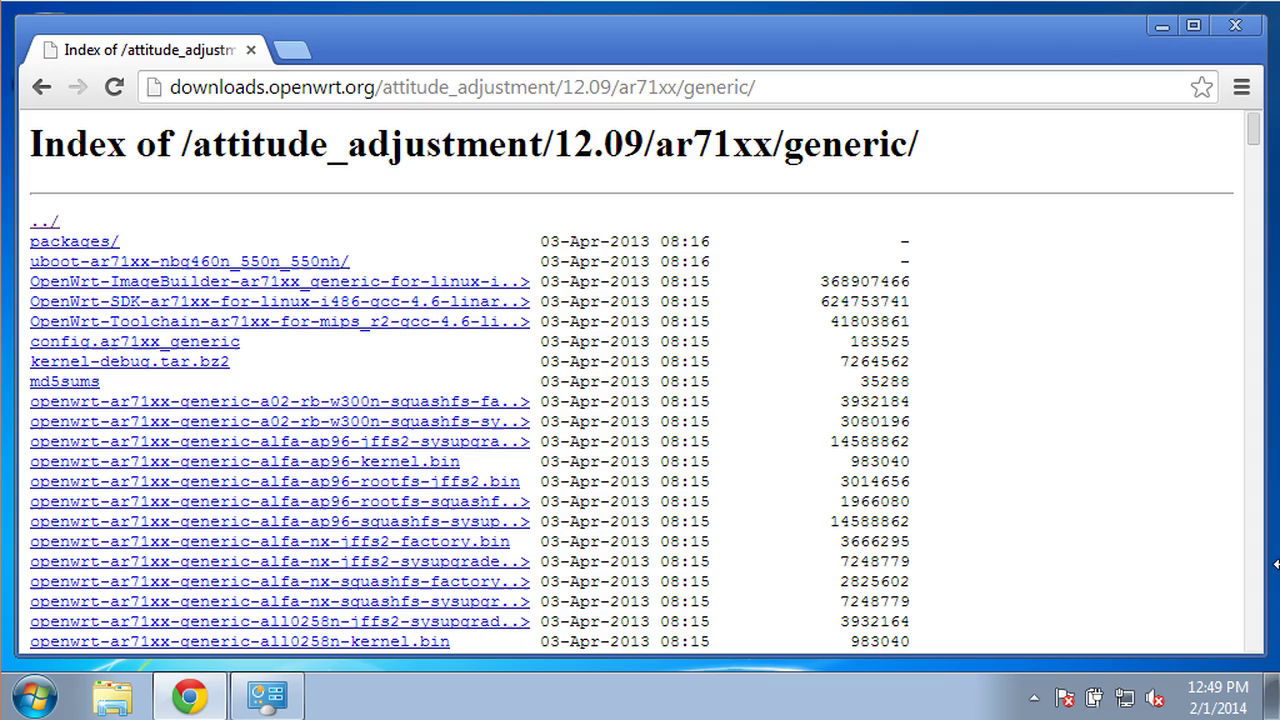
{"action": "scroll", "coordinate": [1263, 617], "scroll_direction": "down", "scroll_amount": 5}
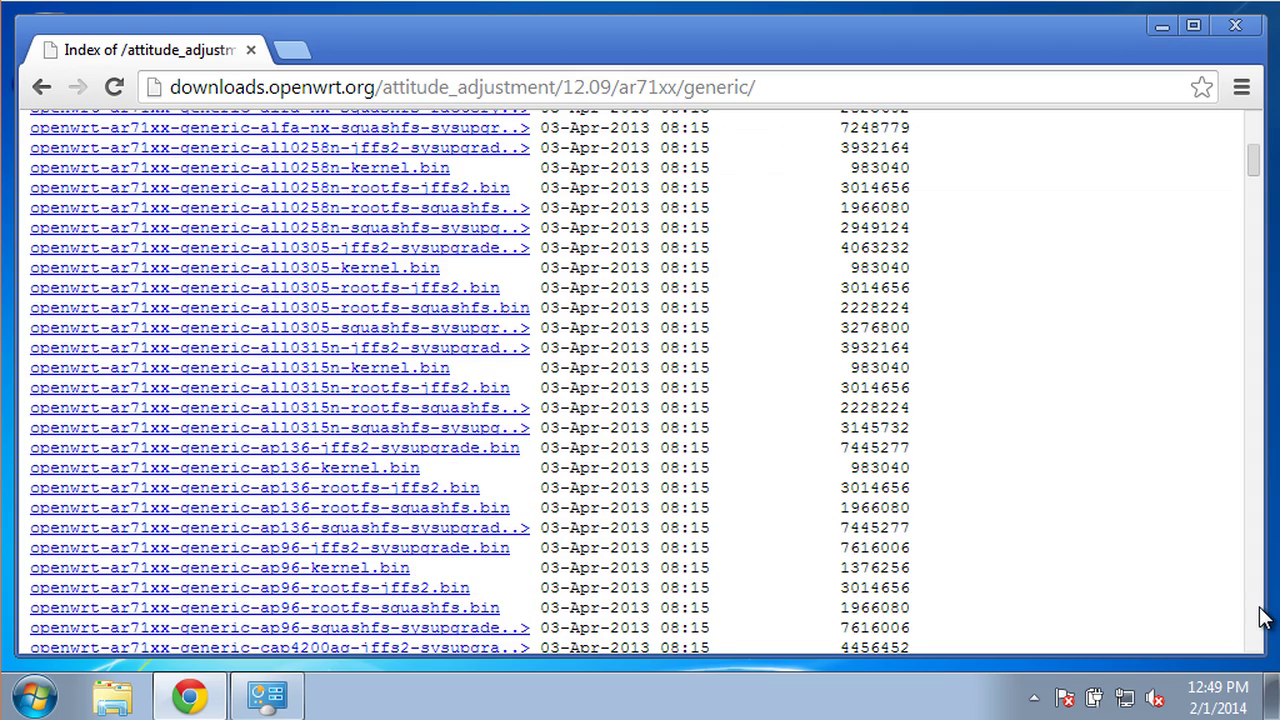
{"action": "scroll", "coordinate": [1263, 617], "scroll_direction": "down", "scroll_amount": 5}
{"action": "scroll", "coordinate": [1263, 617], "scroll_direction": "down", "scroll_amount": 10}
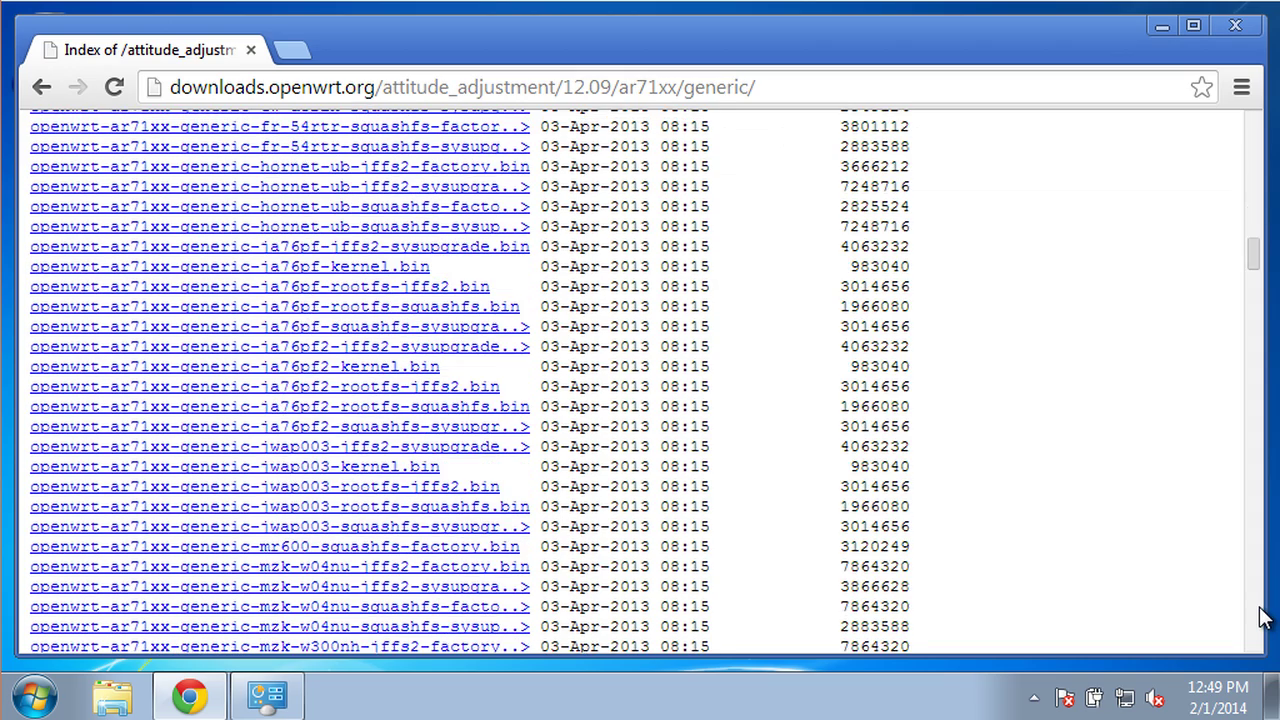
{"action": "scroll", "coordinate": [1263, 617], "scroll_direction": "down", "scroll_amount": 10}
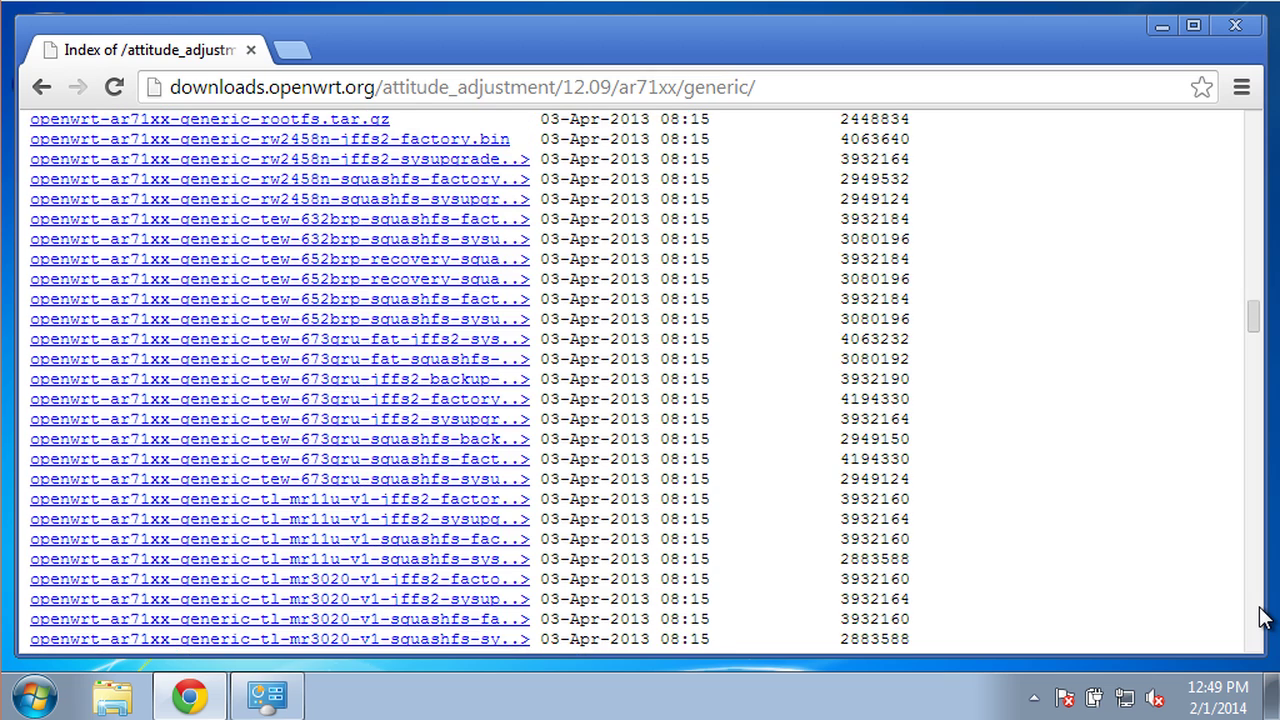
{"action": "scroll", "coordinate": [1263, 617], "scroll_direction": "down", "scroll_amount": 5}
{"action": "scroll", "coordinate": [1263, 617], "scroll_direction": "down", "scroll_amount": 5}
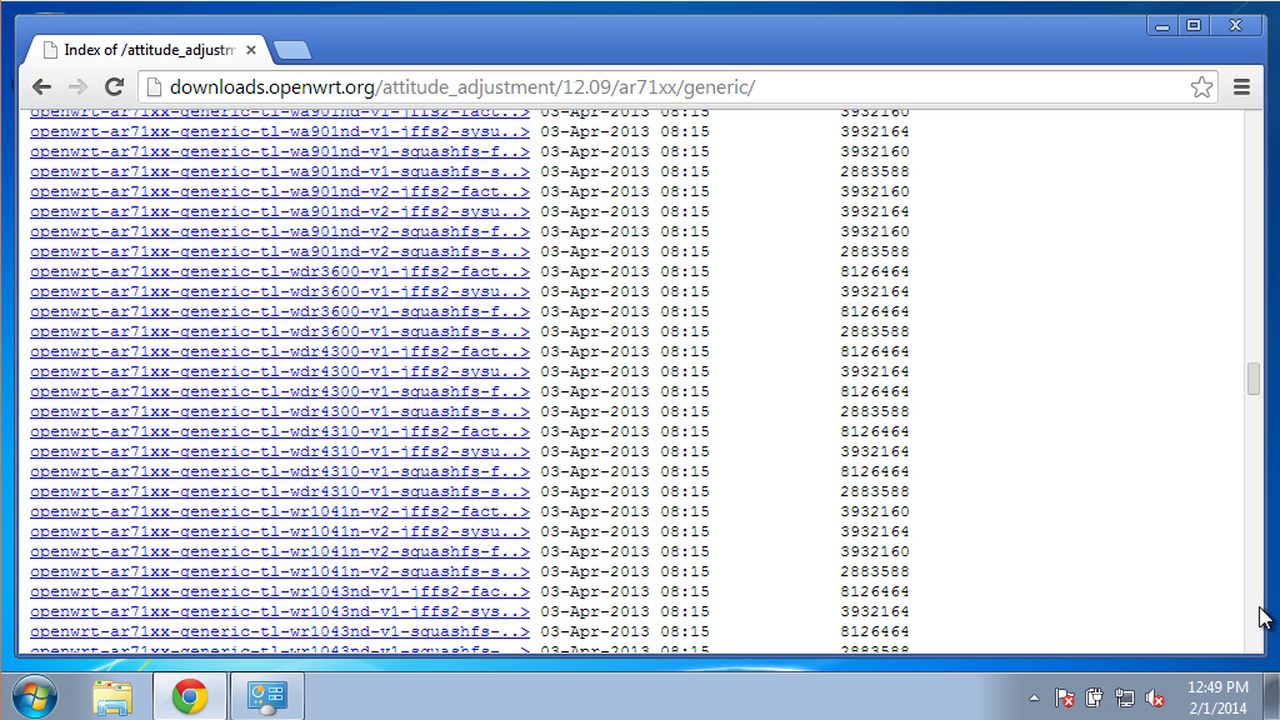
Download the tl-wdr3600-v1 squashfs-factory.bin (7.75 MB) and confirm it sits in Downloads
{"action": "left_click", "coordinate": [455, 316]}
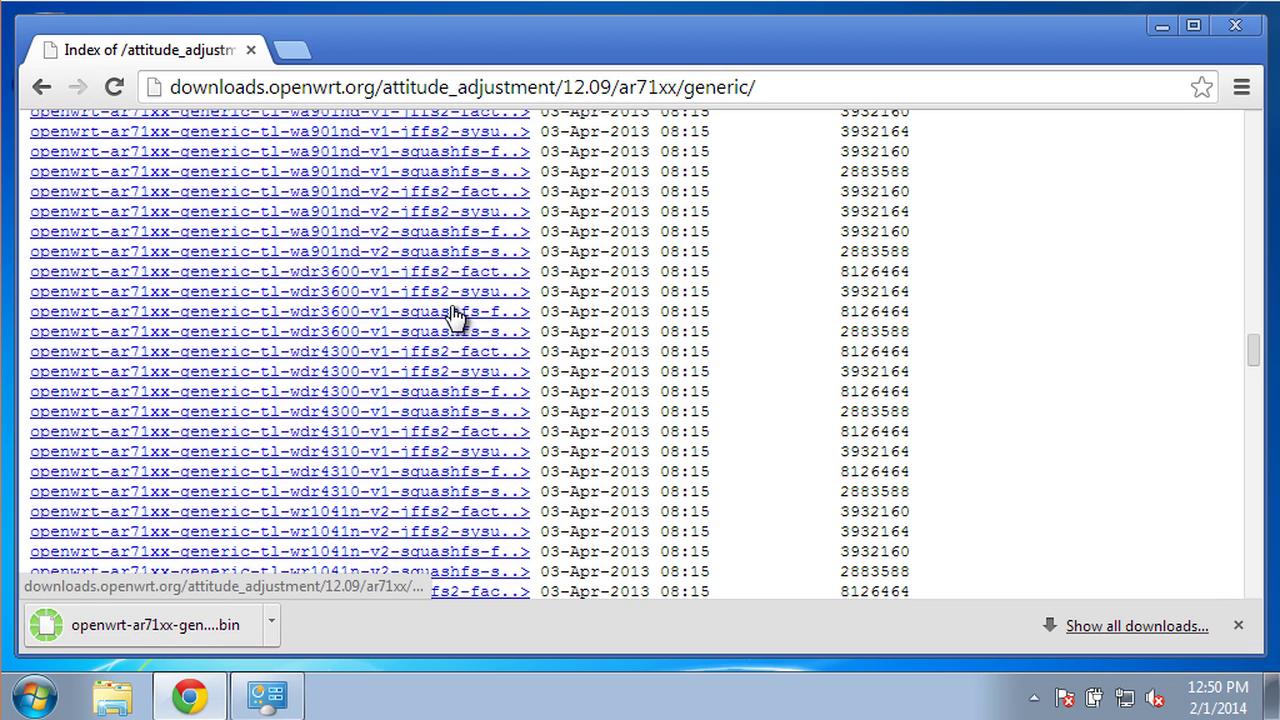
{"action": "left_click", "coordinate": [272, 625]}
{"action": "left_click", "coordinate": [335, 548]}
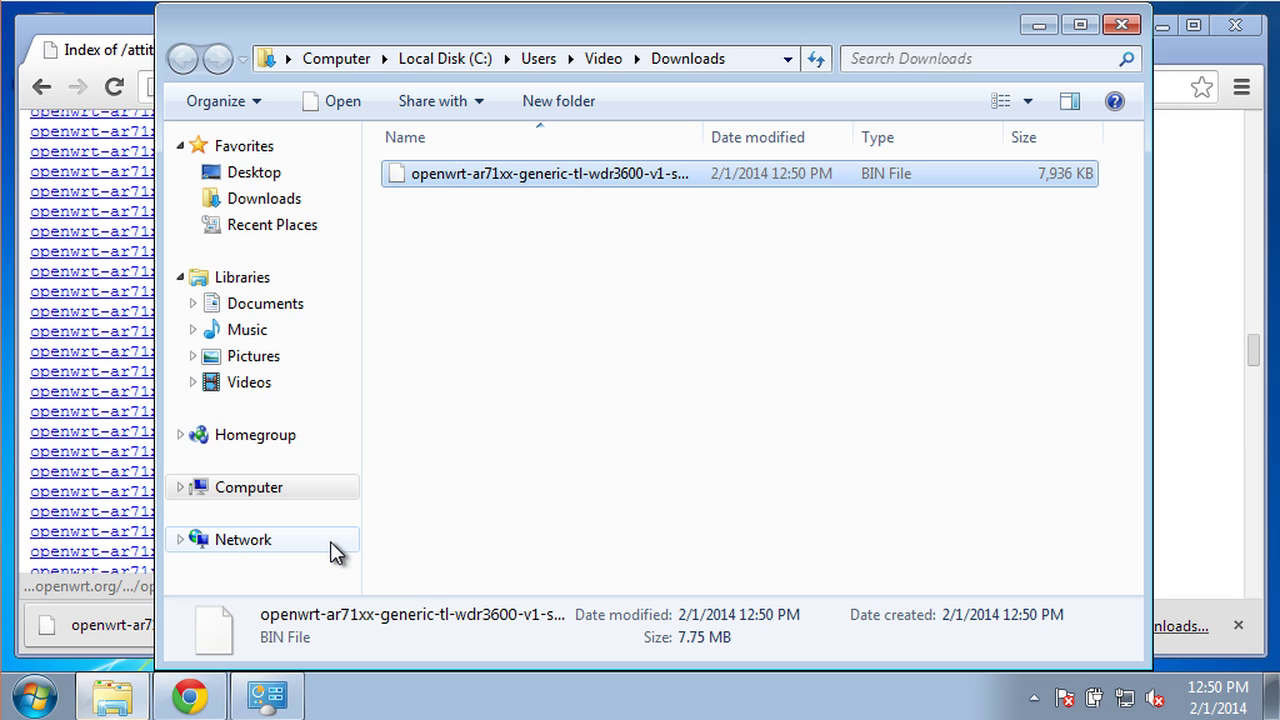
{"action": "left_click", "coordinate": [1033, 24]}
Load 192.168.0.1 and fill in the router's admin user name and password
{"action": "left_click", "coordinate": [642, 90]}
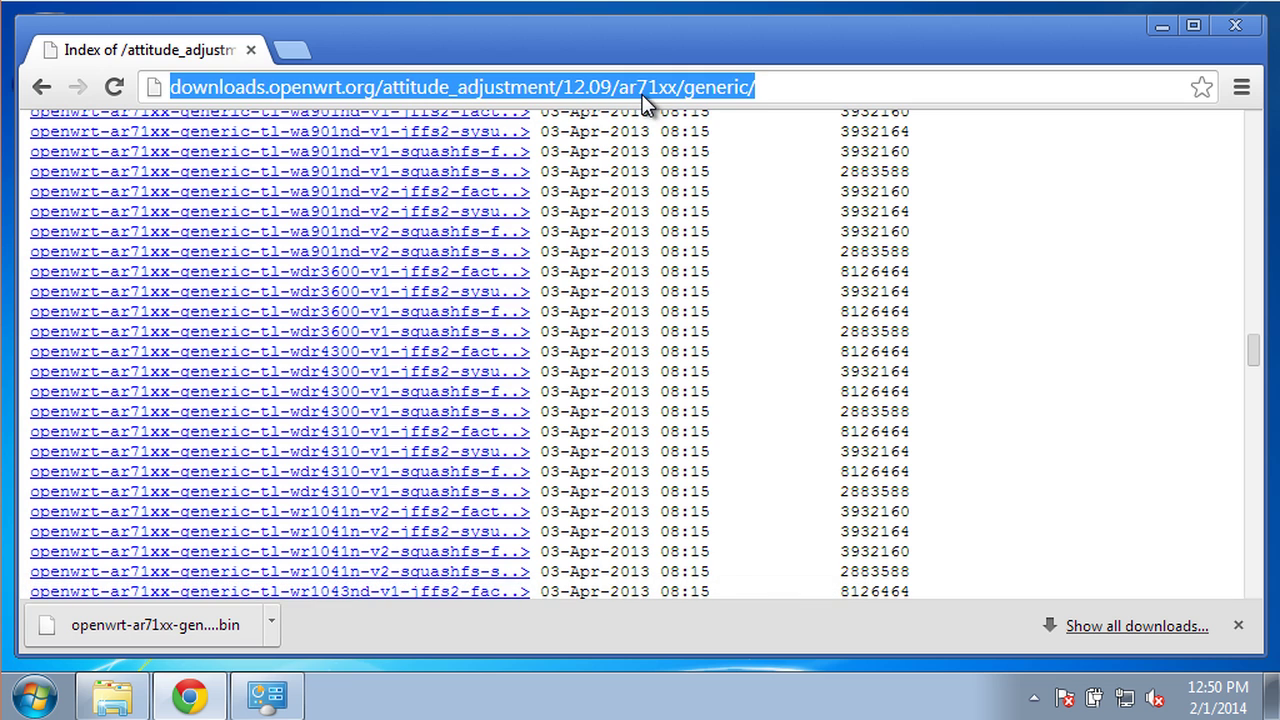
{"action": "type", "text": "192.168."}
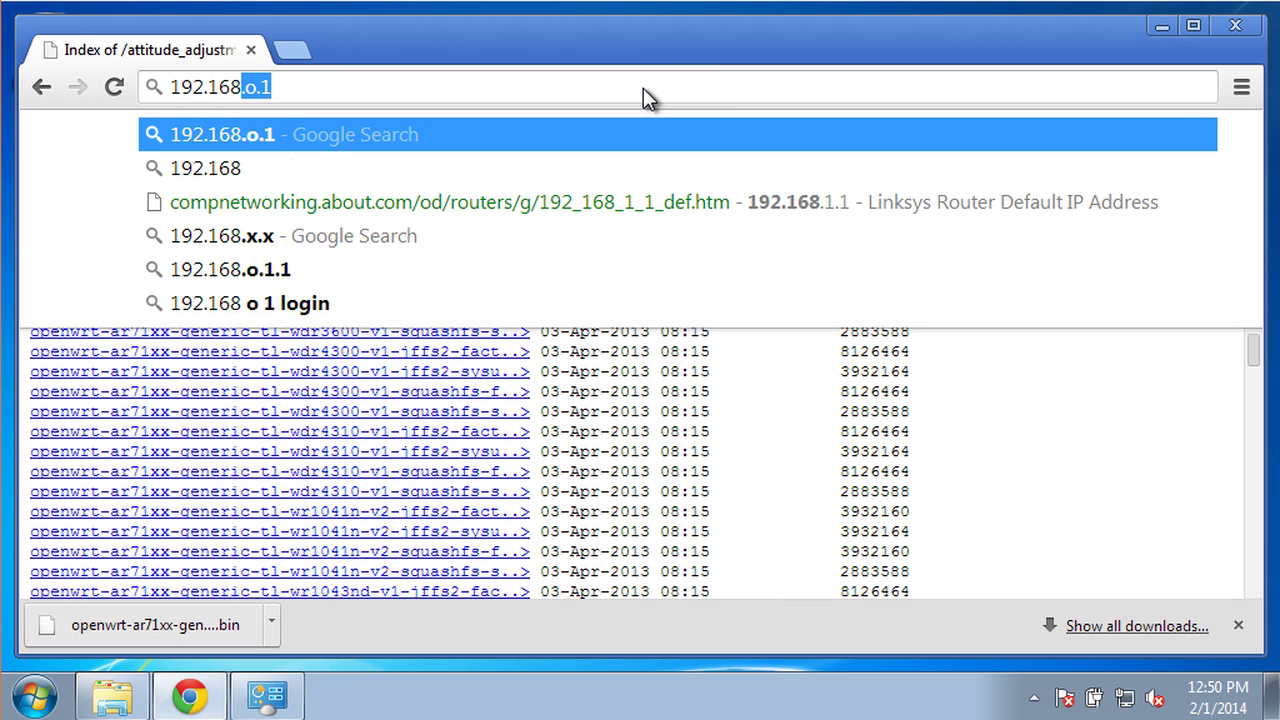
{"action": "type", "text": "0.1"}
{"action": "key", "text": "Return"}
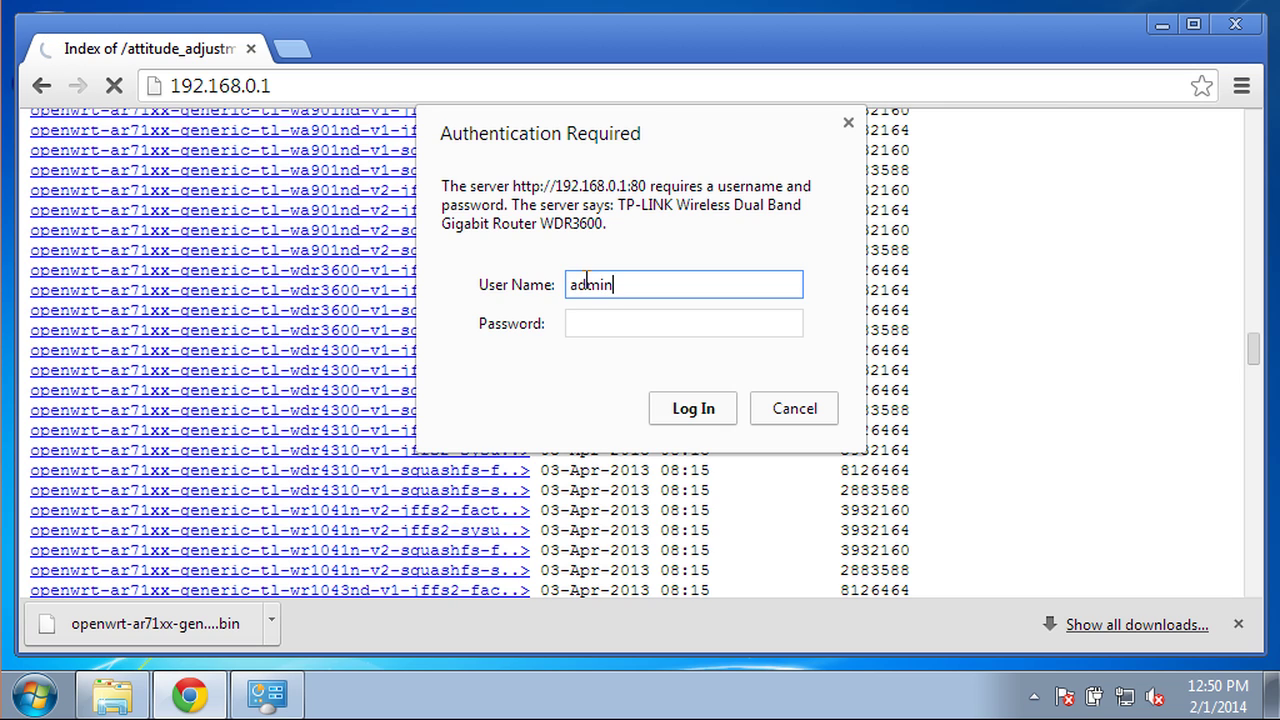
{"action": "key", "text": "Tab"}
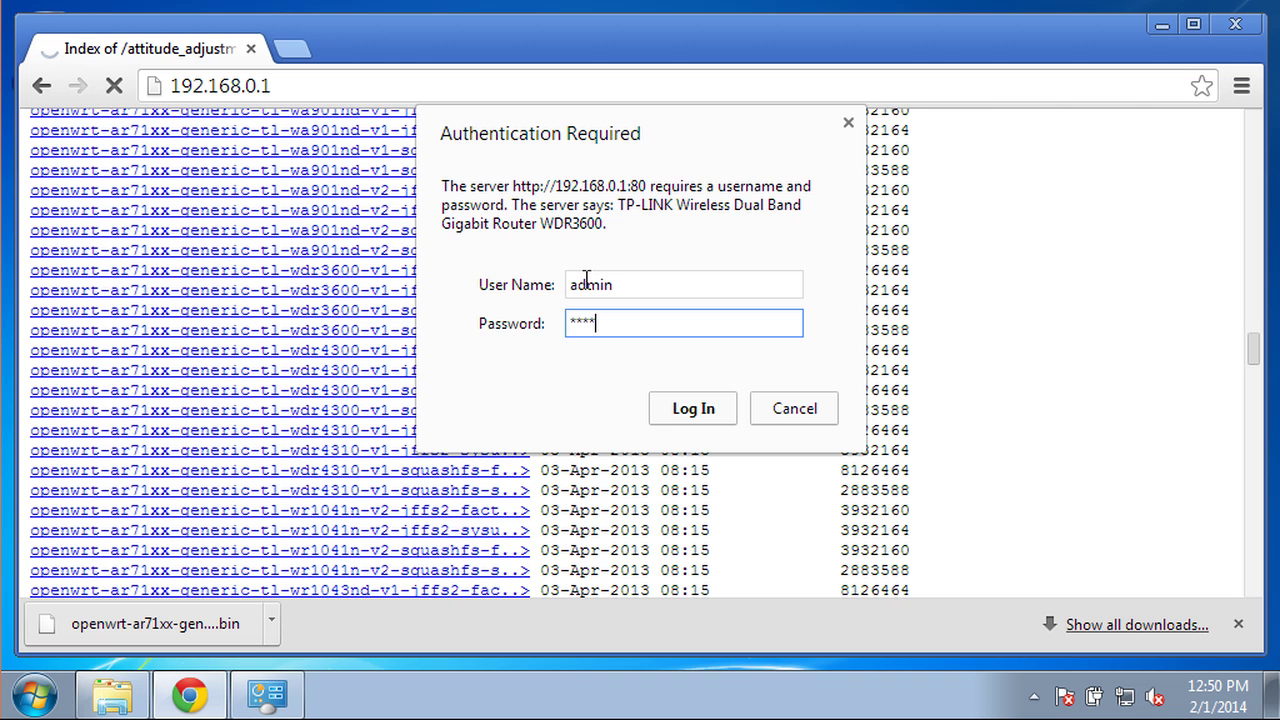
Submit the login and go to the router's System Tools > Firmware Upgrade page
{"action": "key", "text": "Return"}
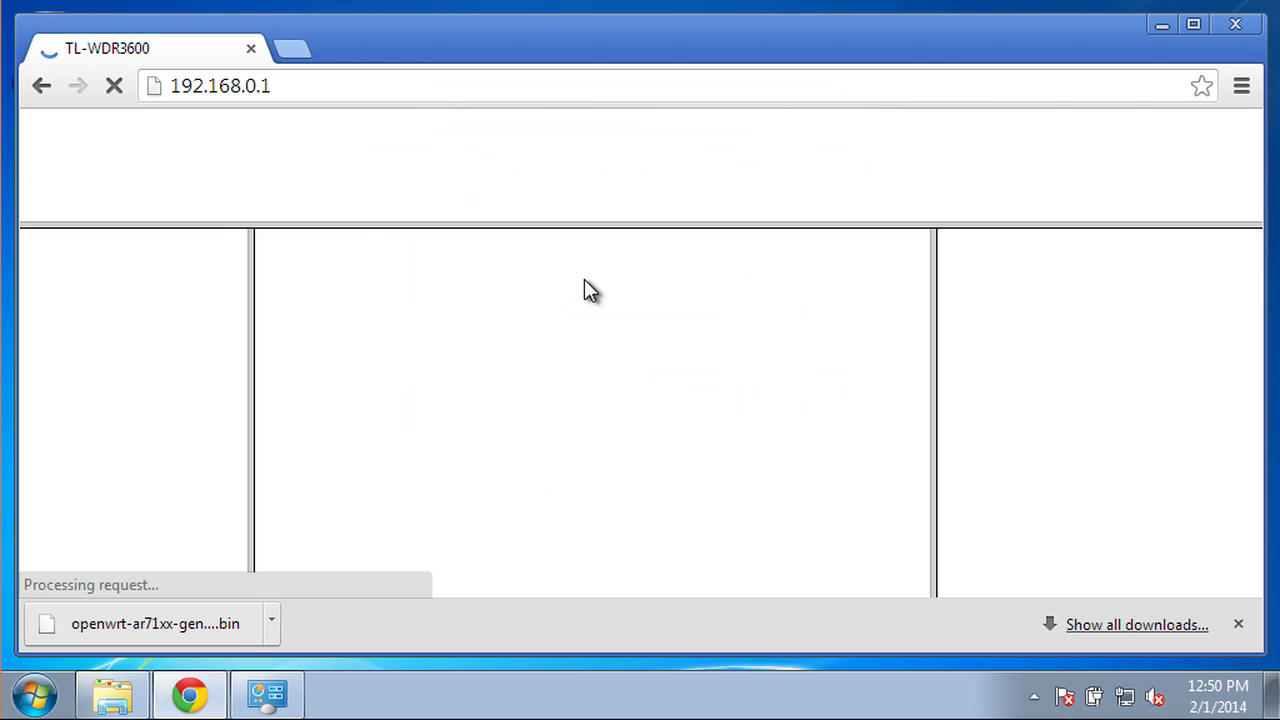
{"action": "scroll", "coordinate": [224, 598], "scroll_direction": "down", "scroll_amount": 3}
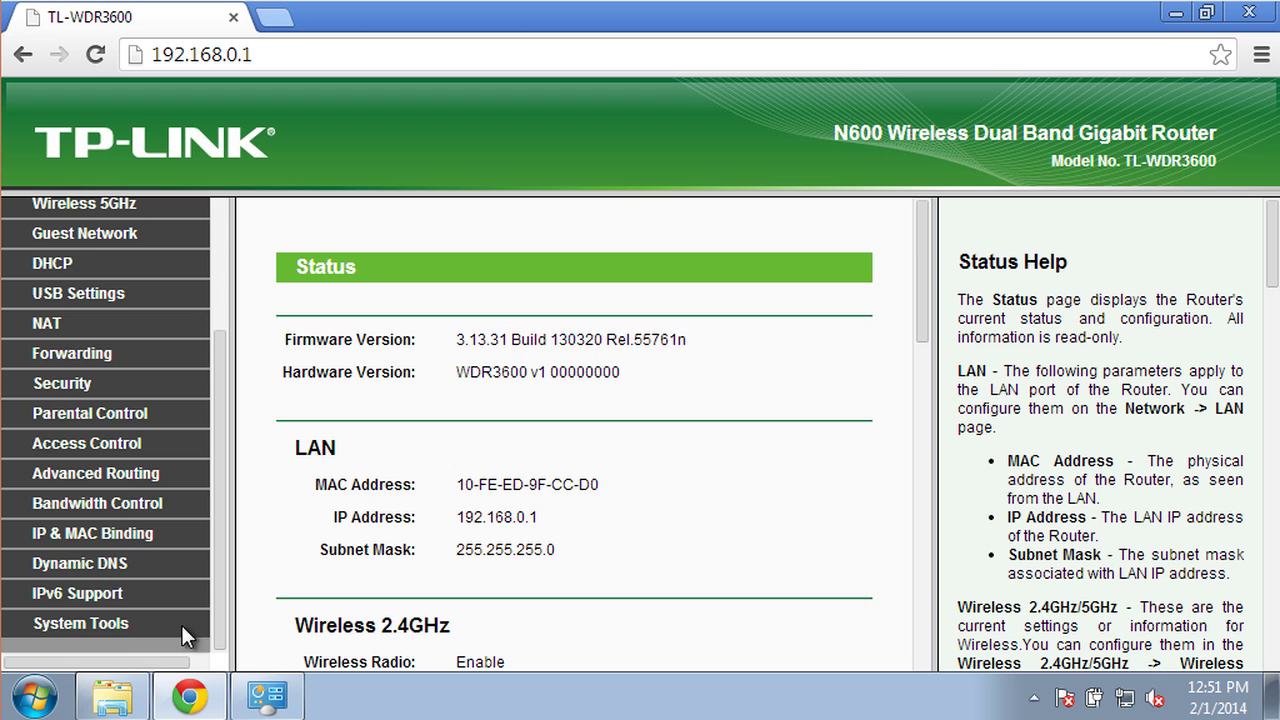
{"action": "left_click", "coordinate": [128, 623]}
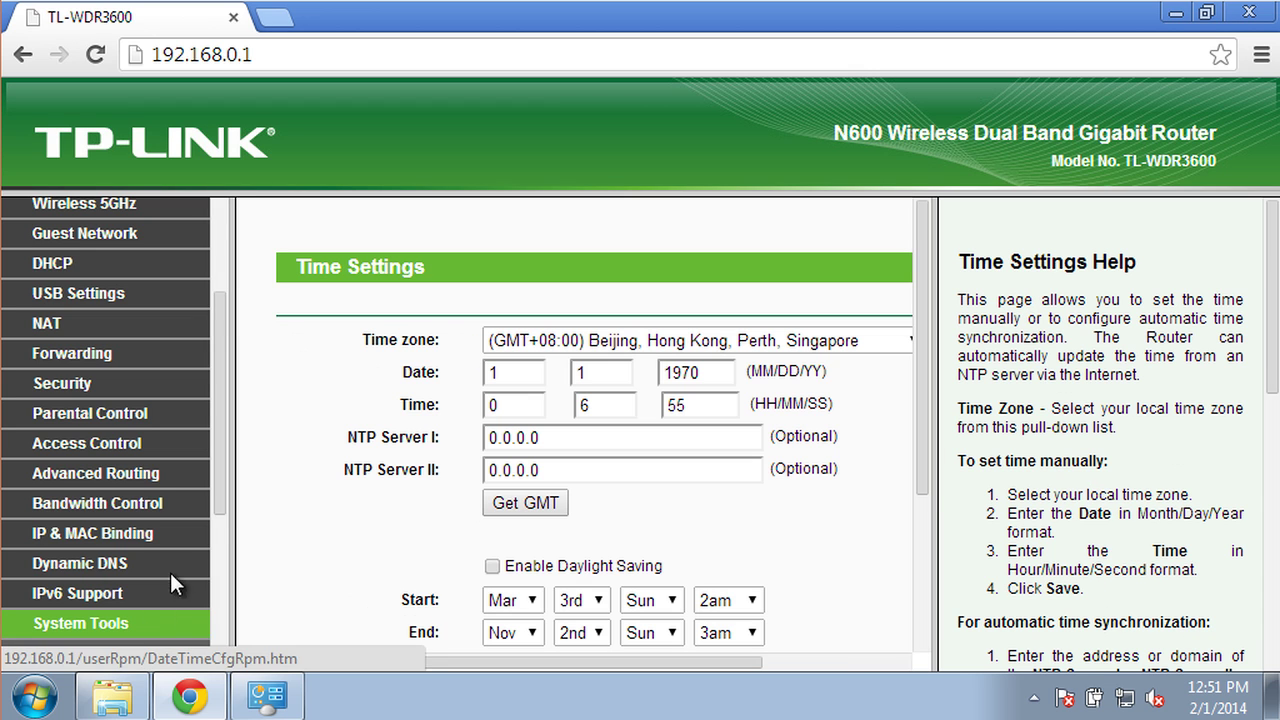
{"action": "left_click_drag", "start_coordinate": [222, 489], "coordinate": [205, 622]}
{"action": "left_click", "coordinate": [137, 458]}
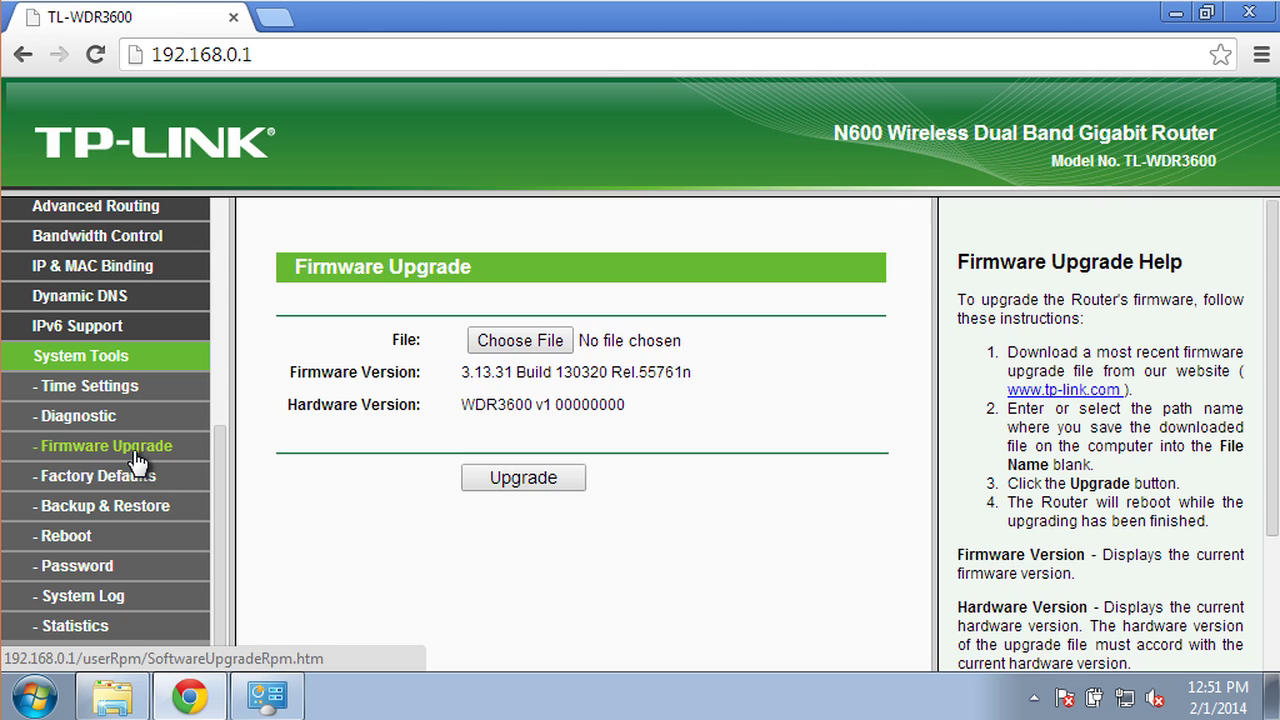
Choose the downloaded openwrt factory .bin from Downloads as the upgrade file
{"action": "left_click", "coordinate": [514, 341]}
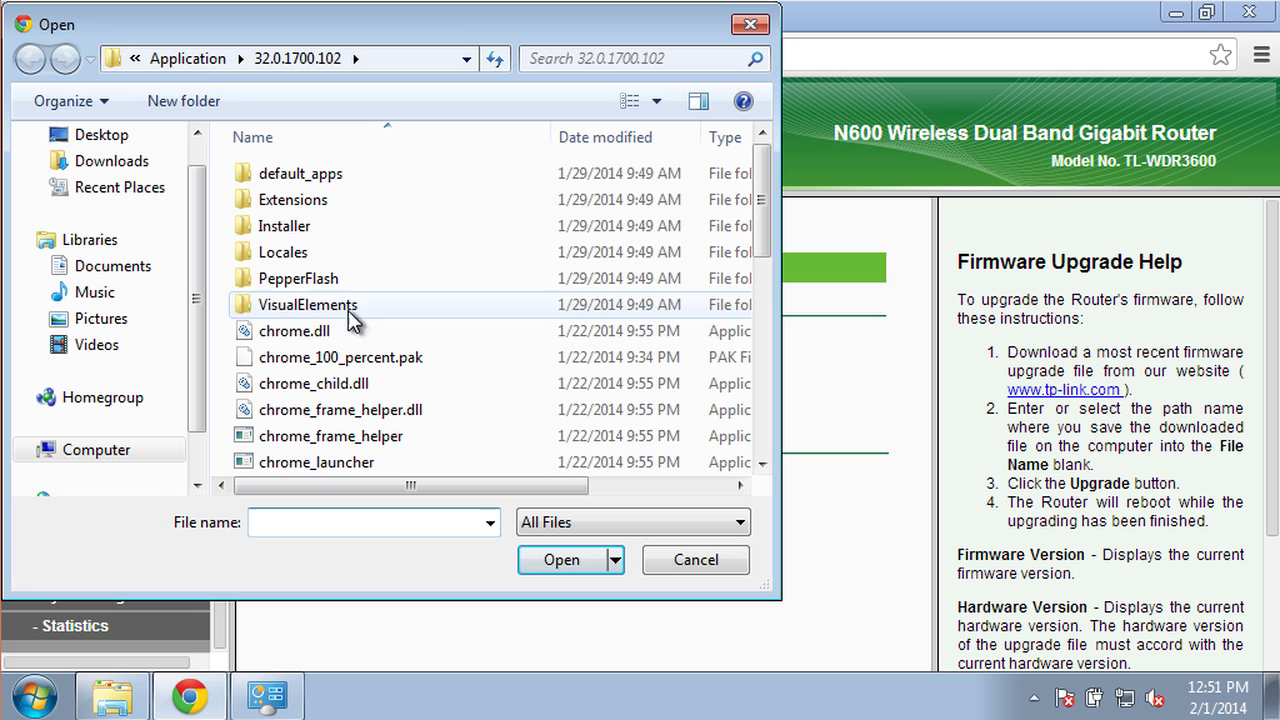
{"action": "left_click", "coordinate": [110, 161]}
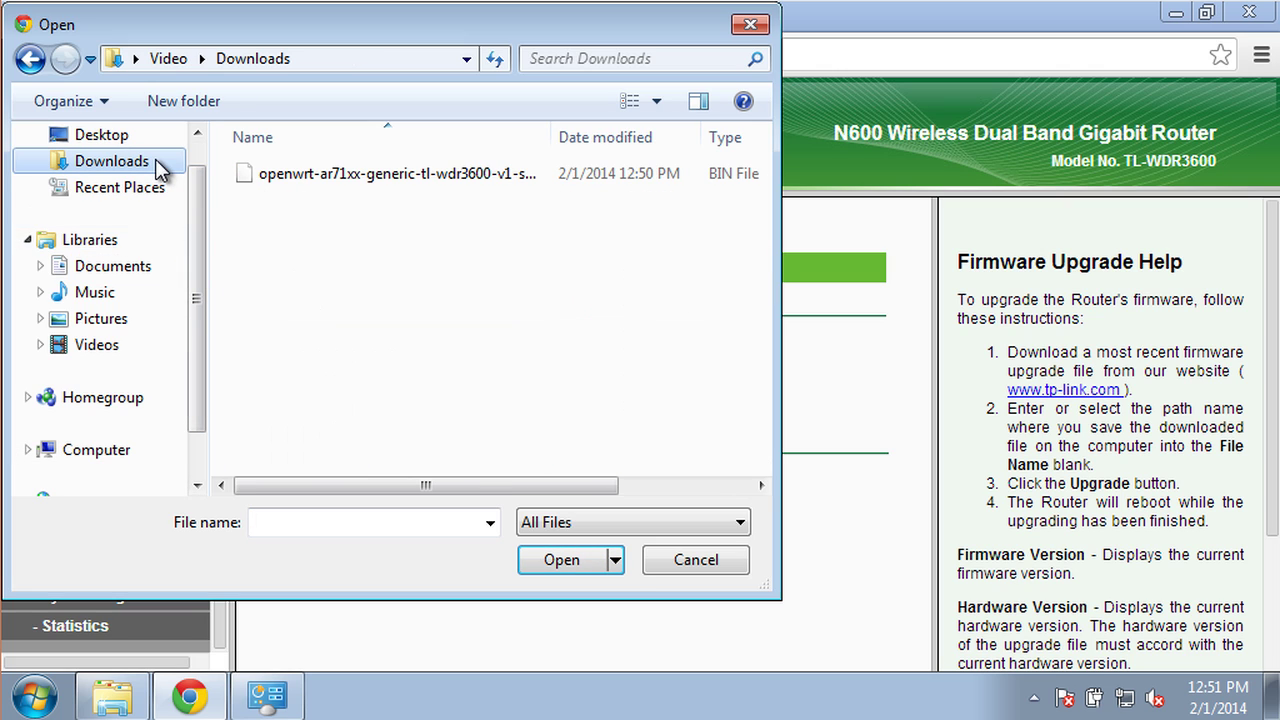
{"action": "left_click", "coordinate": [300, 174]}
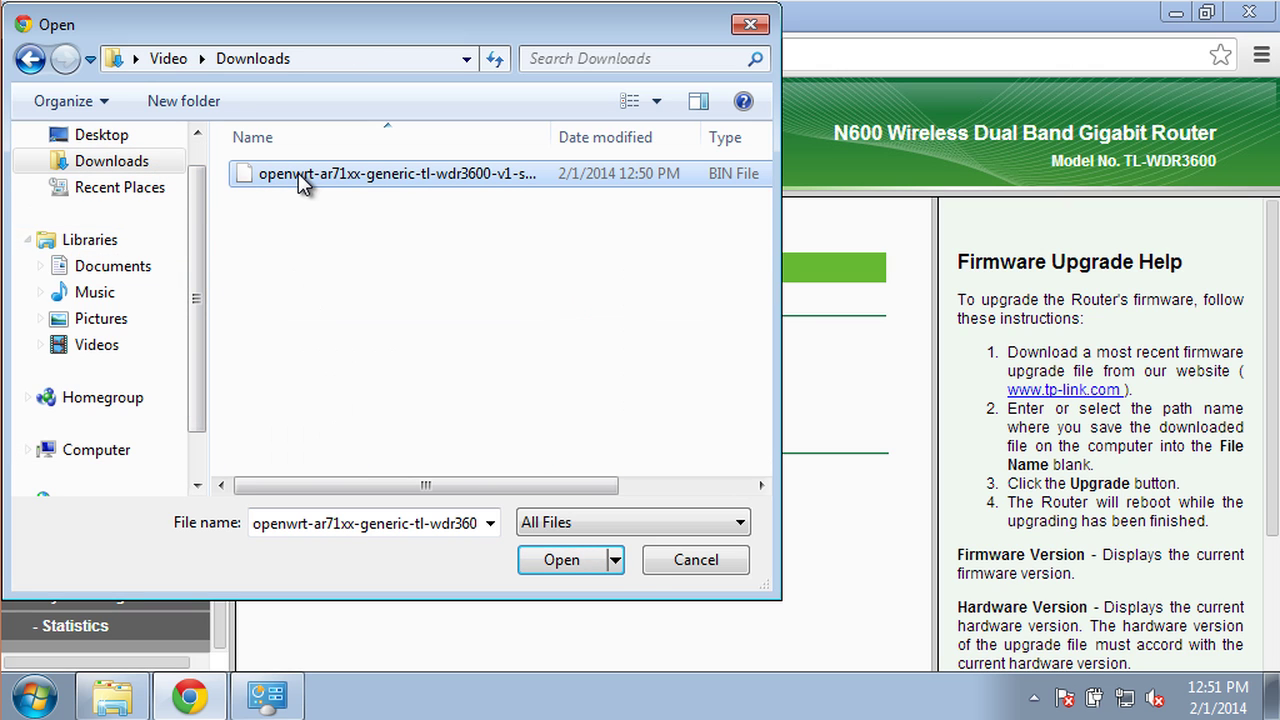
{"action": "left_click", "coordinate": [552, 559]}
Start and confirm the firmware upgrade so the router flashes OpenWrt and reboots
{"action": "left_click", "coordinate": [535, 480]}
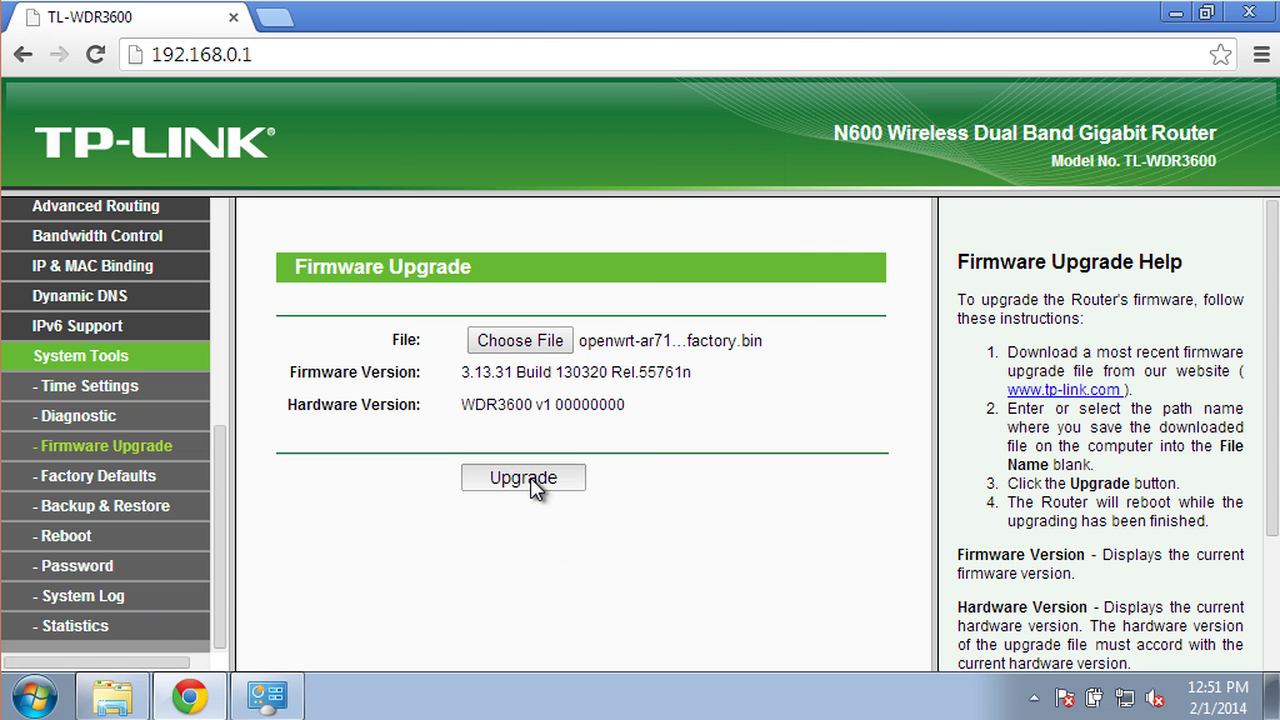
{"action": "left_click", "coordinate": [697, 208]}
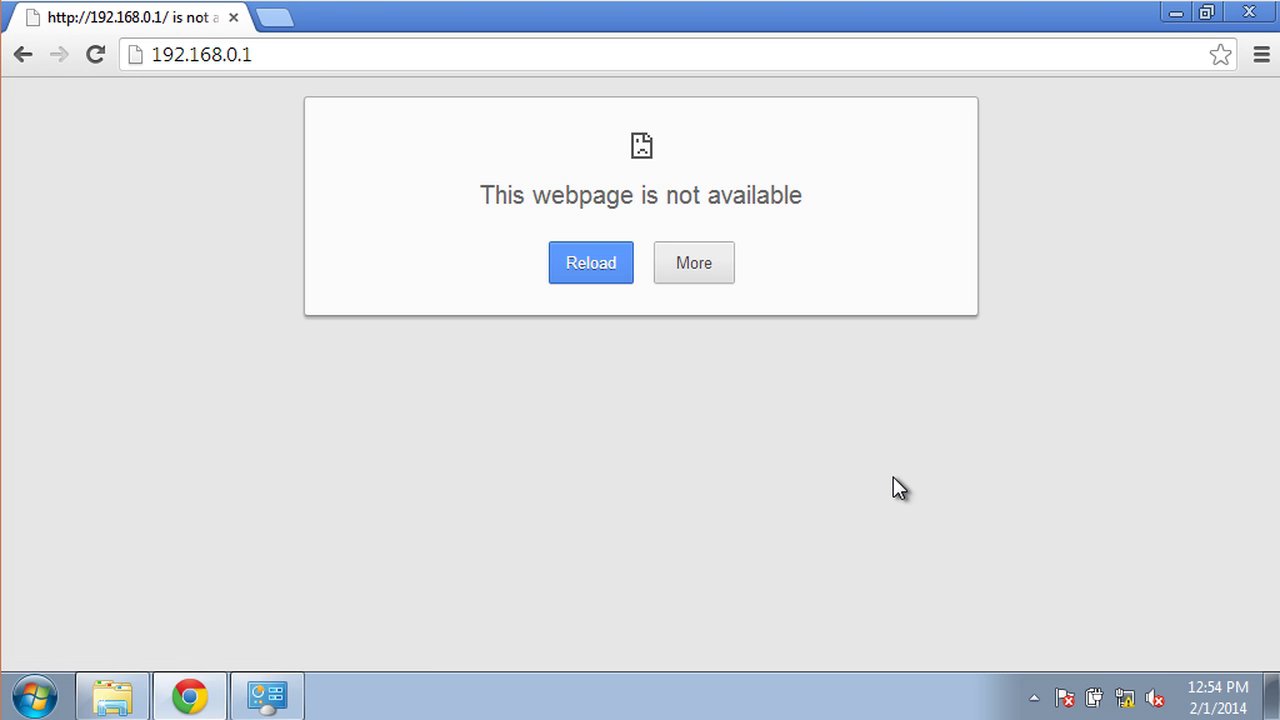
Disable and then re-enable the Local Area Connection
{"action": "left_click", "coordinate": [262, 697]}
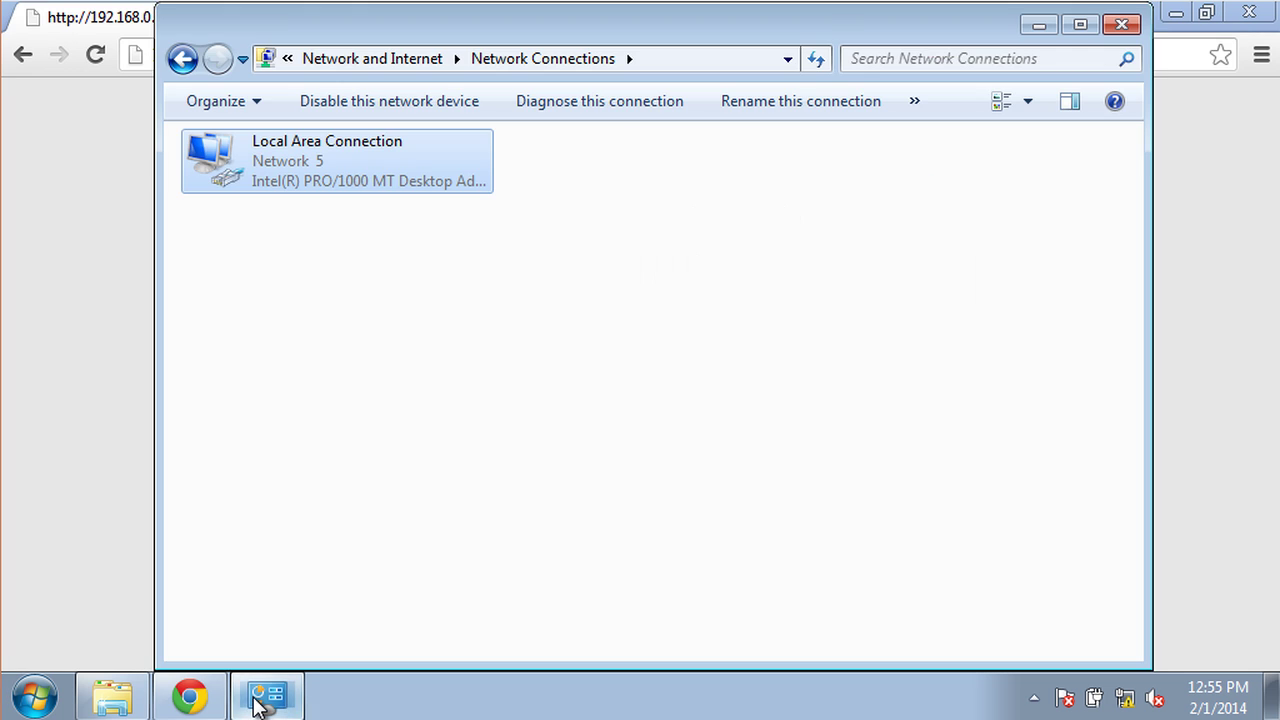
{"action": "right_click", "coordinate": [287, 160]}
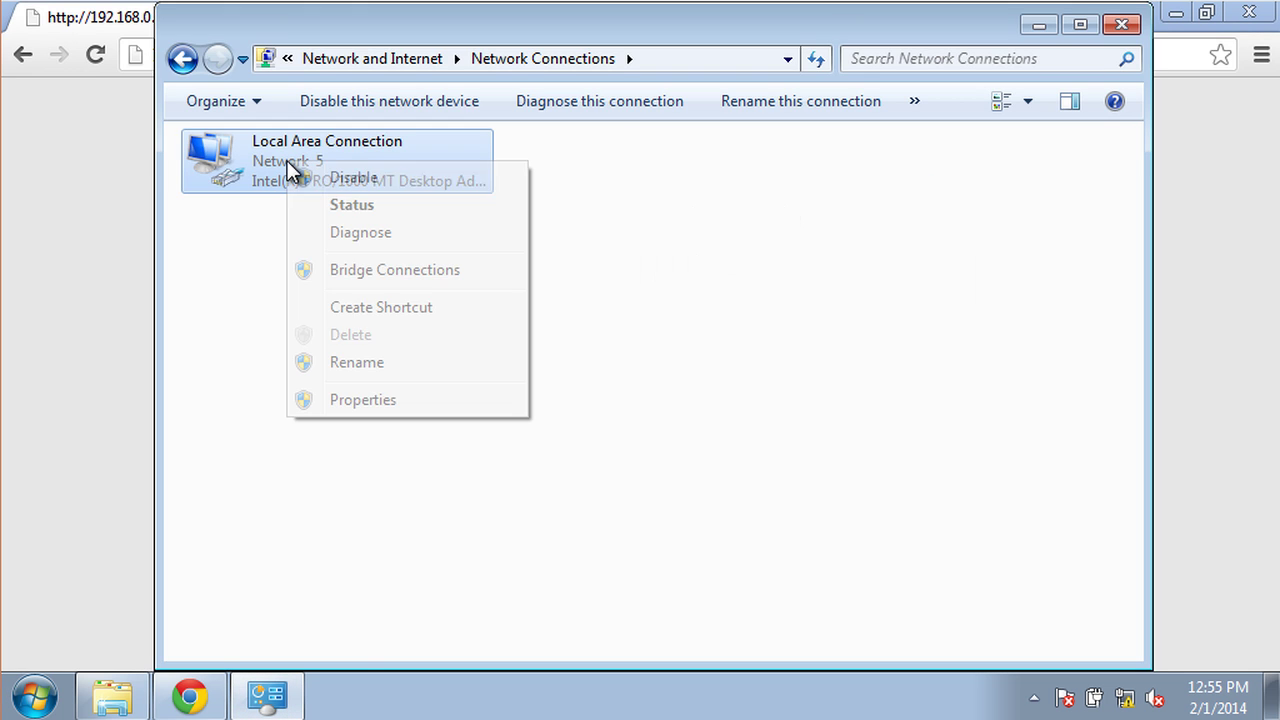
{"action": "left_click", "coordinate": [347, 180]}
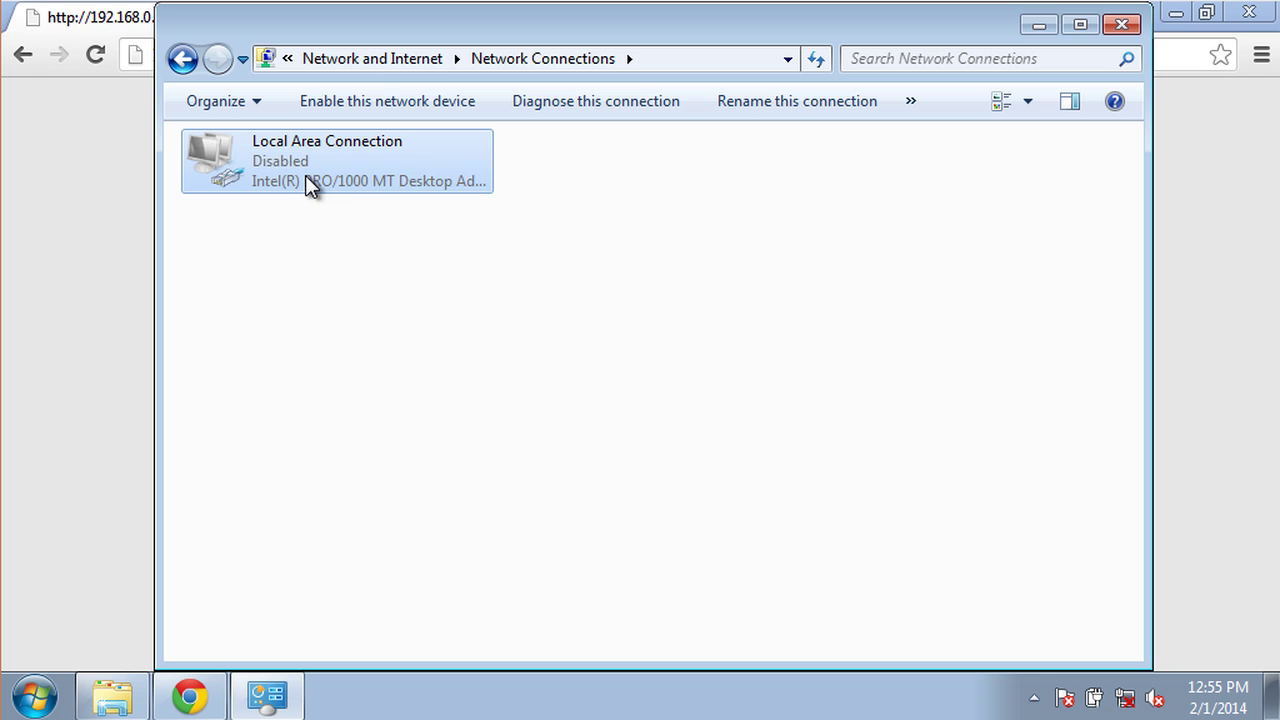
{"action": "right_click", "coordinate": [305, 178]}
{"action": "left_click", "coordinate": [343, 192]}
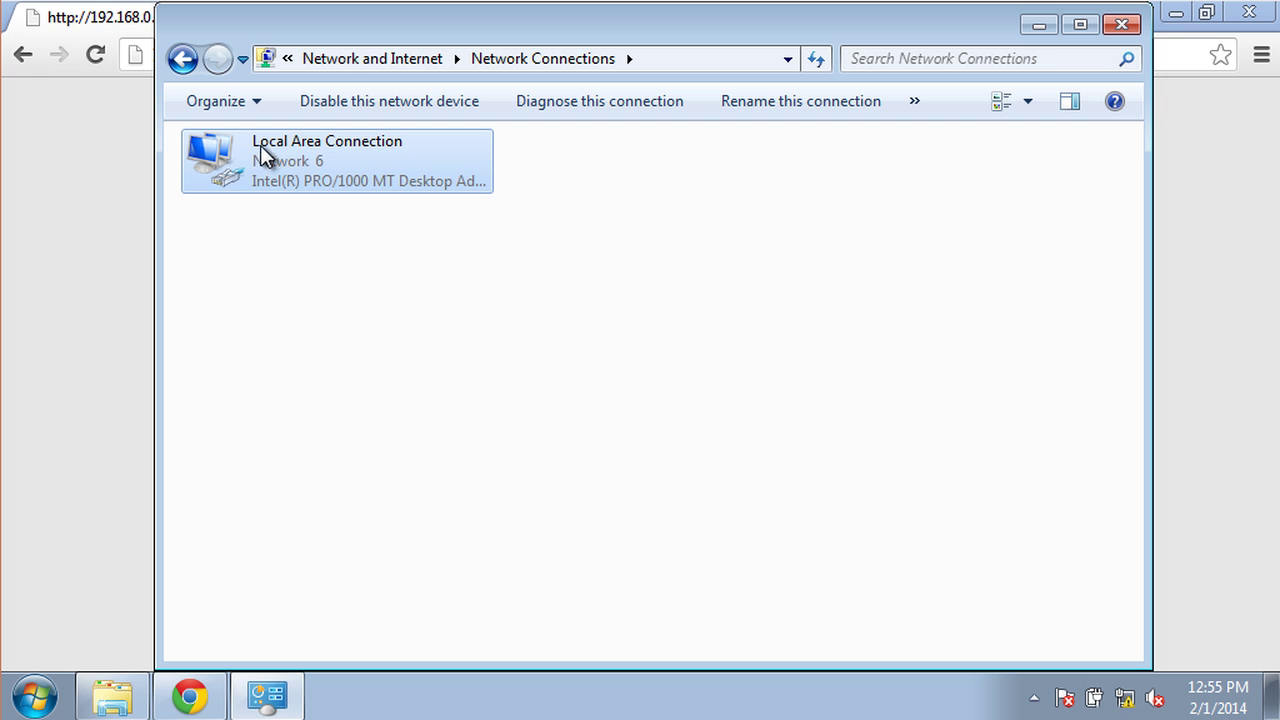
Check the connection details show the new default gateway 192.168.1.1
{"action": "right_click", "coordinate": [260, 145]}
{"action": "left_click", "coordinate": [318, 193]}
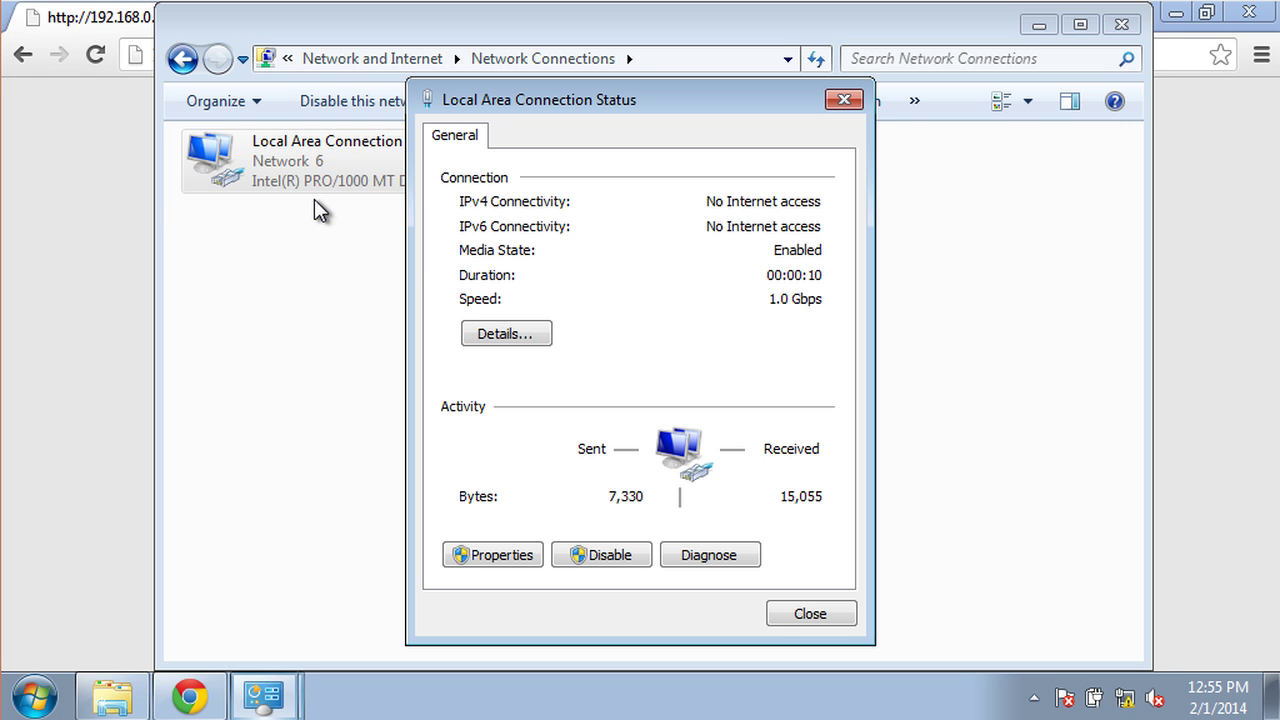
{"action": "left_click", "coordinate": [490, 333]}
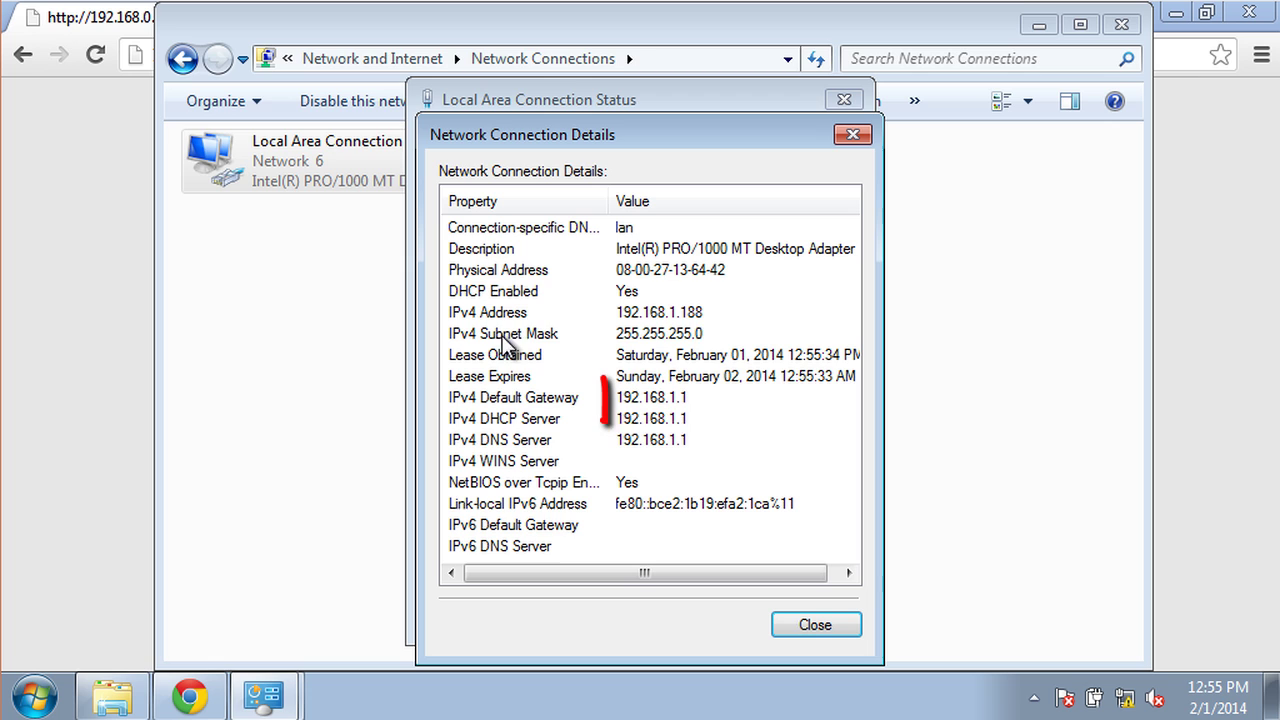
{"action": "left_click", "coordinate": [777, 627]}
{"action": "left_click", "coordinate": [800, 614]}
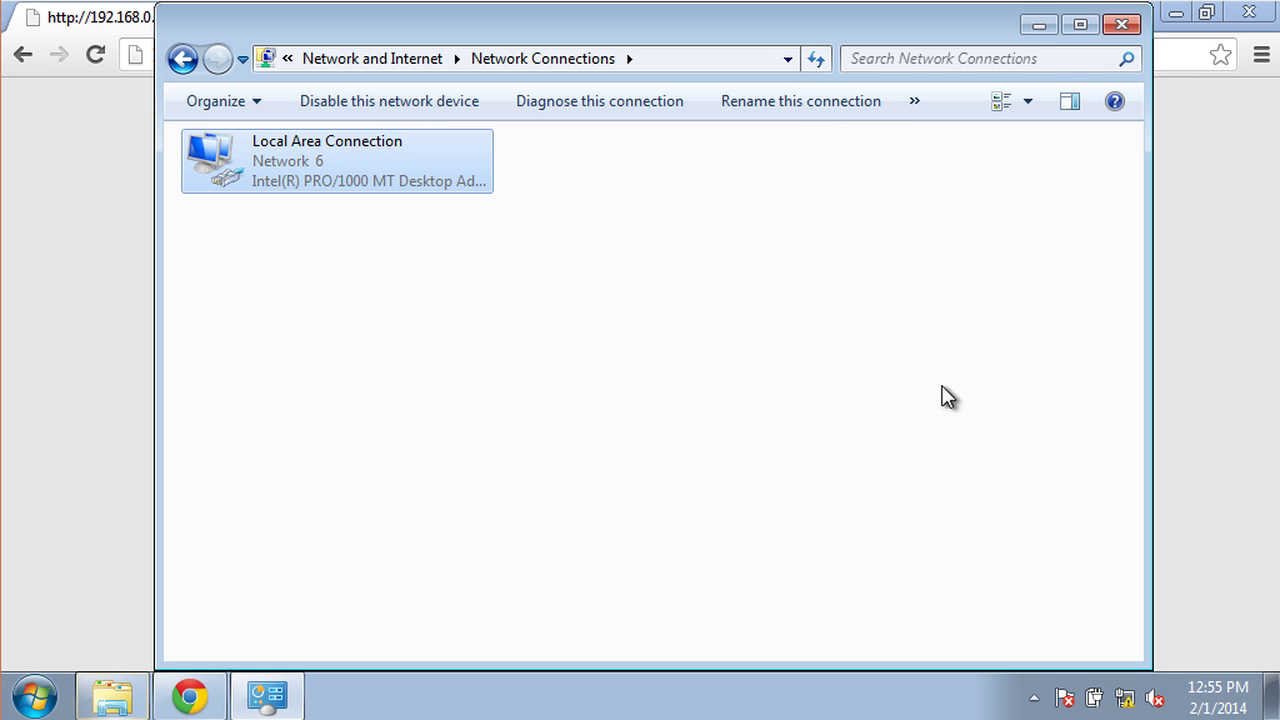
Change the address to 192.168.1.1 and log in to LuCI as root with no password
{"action": "left_click", "coordinate": [1038, 28]}
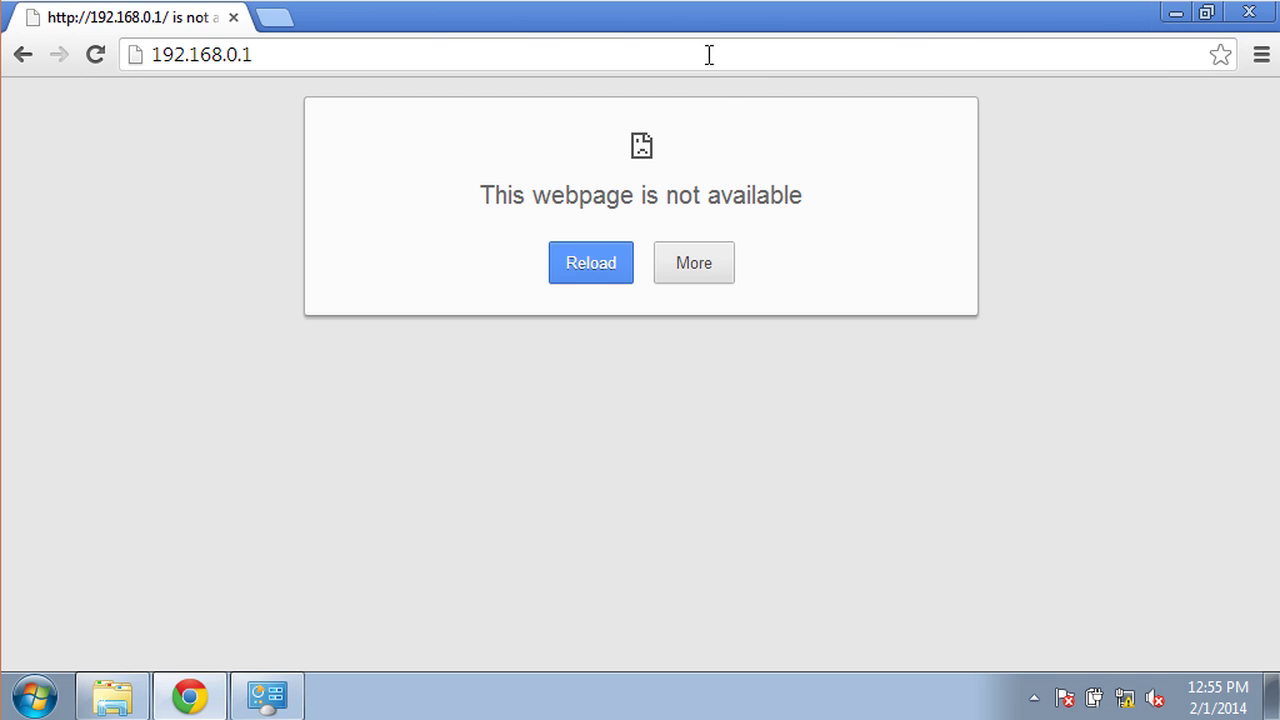
{"action": "left_click", "coordinate": [708, 53]}
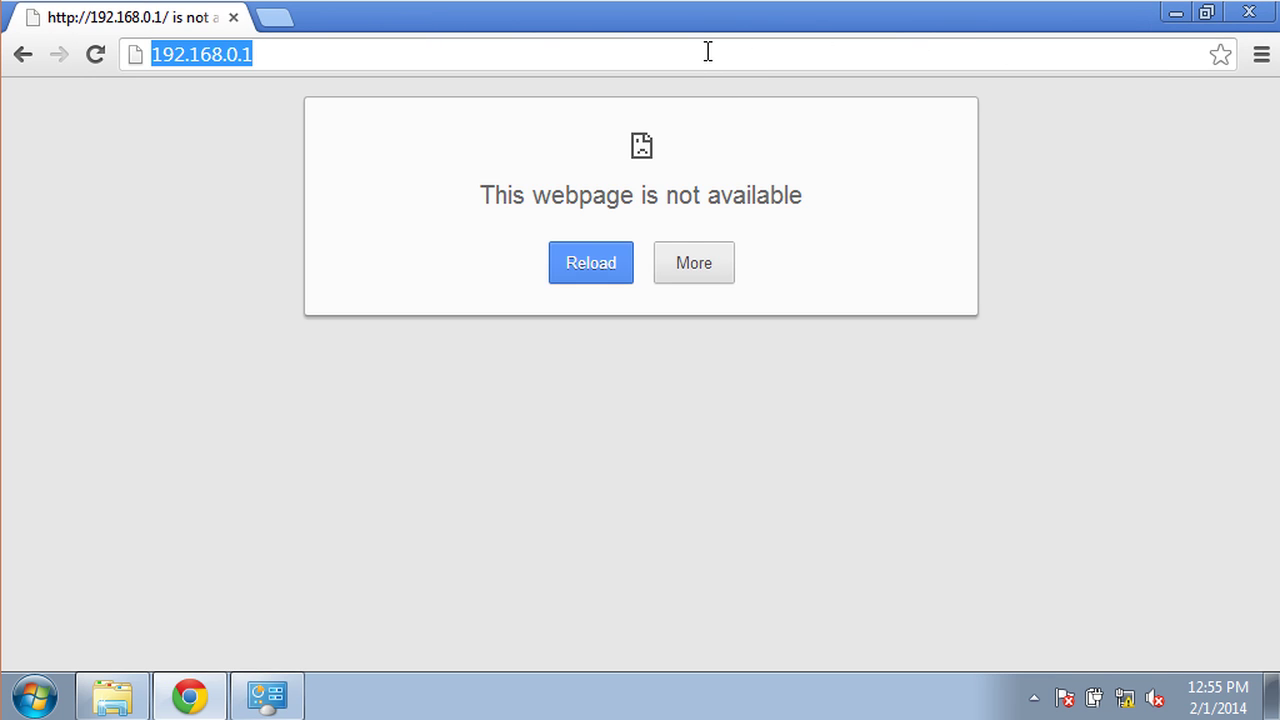
{"action": "left_click", "coordinate": [236, 56]}
{"action": "key", "text": "BackSpace"}
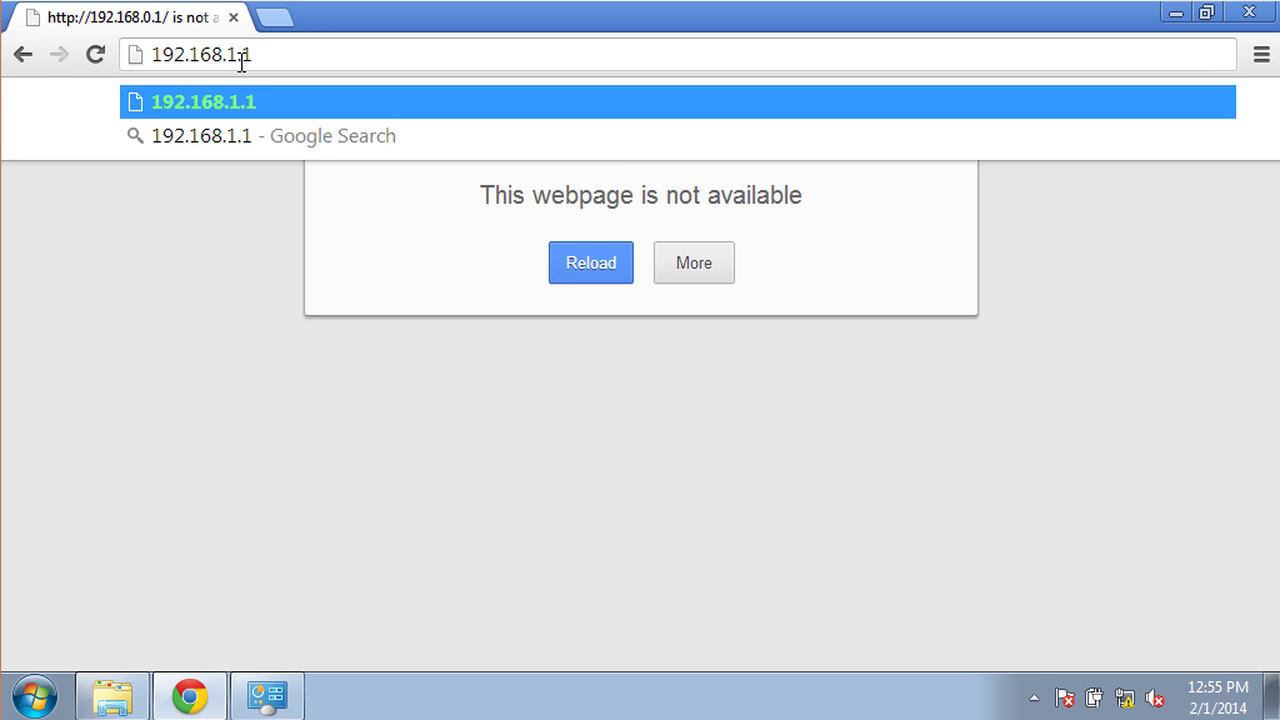
{"action": "key", "text": "Return"}
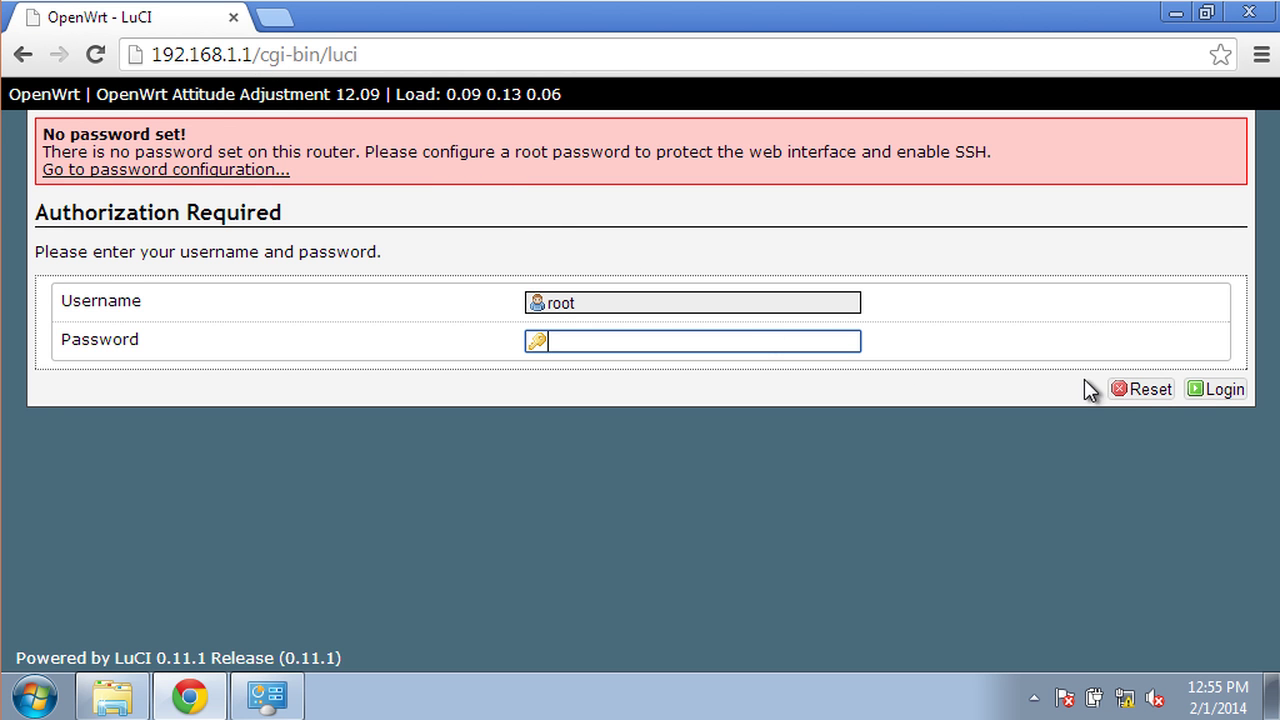
{"action": "left_click", "coordinate": [1229, 393]}
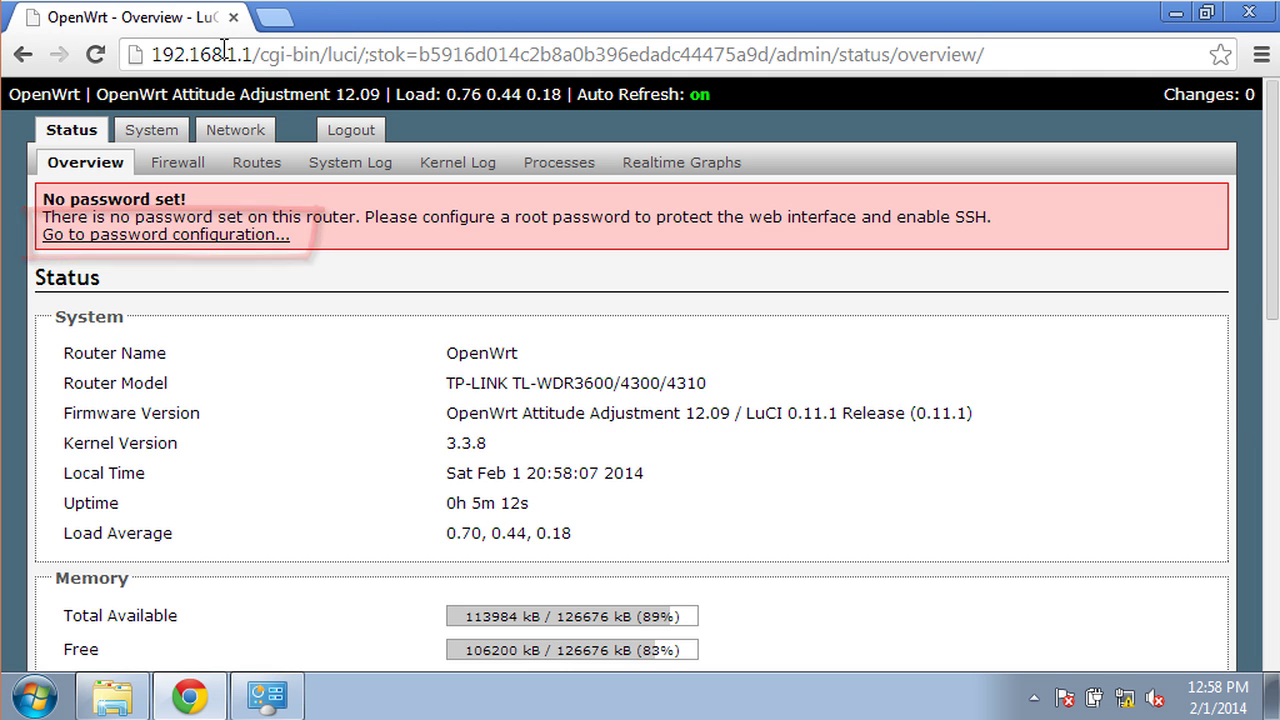
{"action": "left_click", "coordinate": [222, 48]}
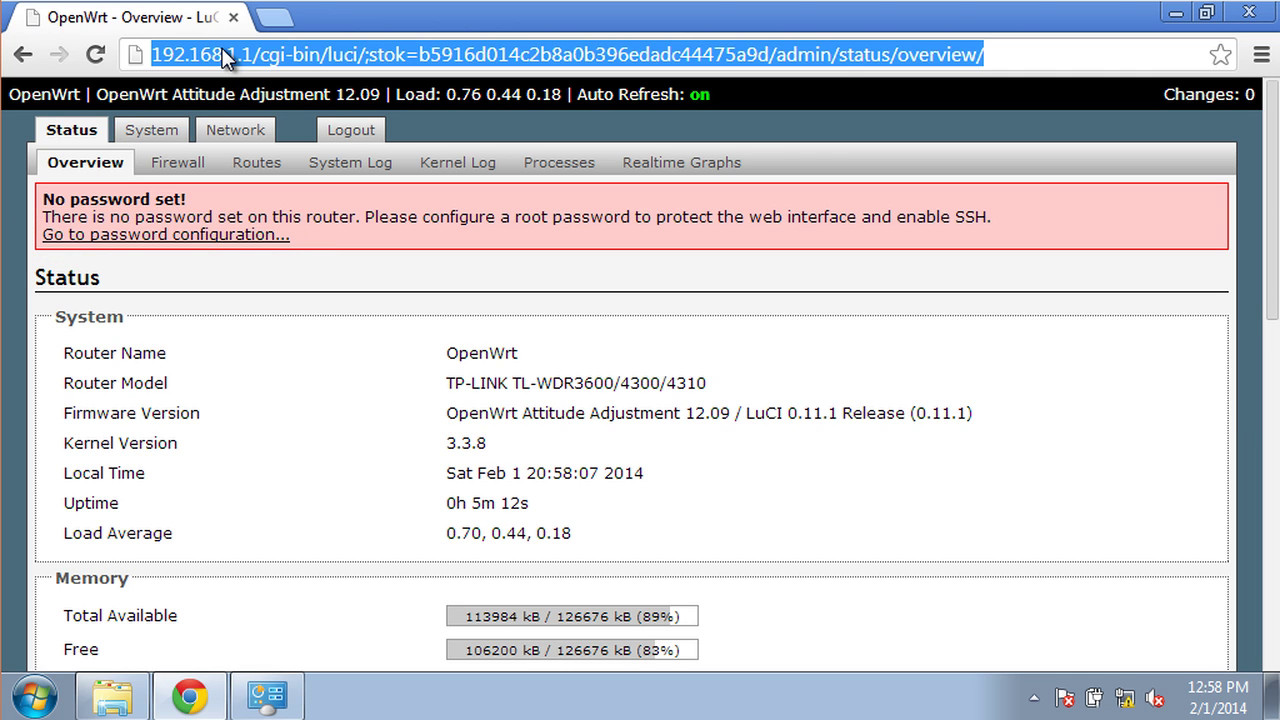
{"action": "type", "text": "www.google.com"}
{"action": "key", "text": "Return"}
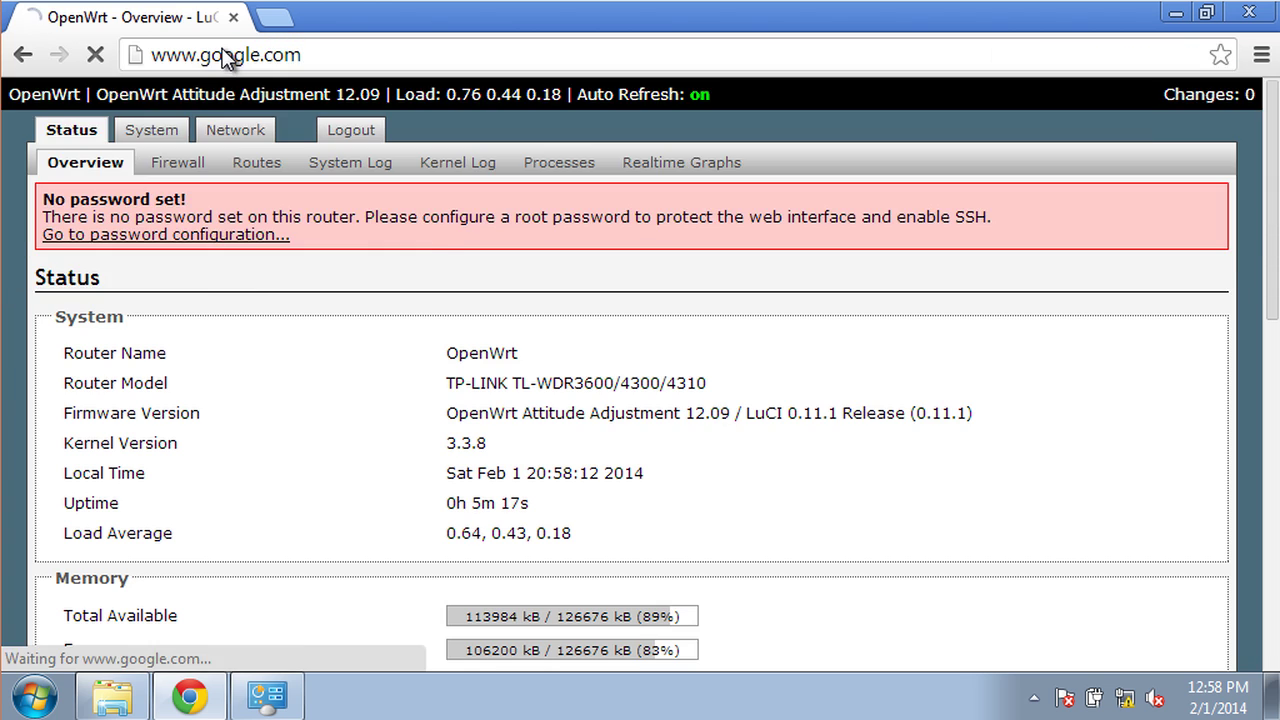